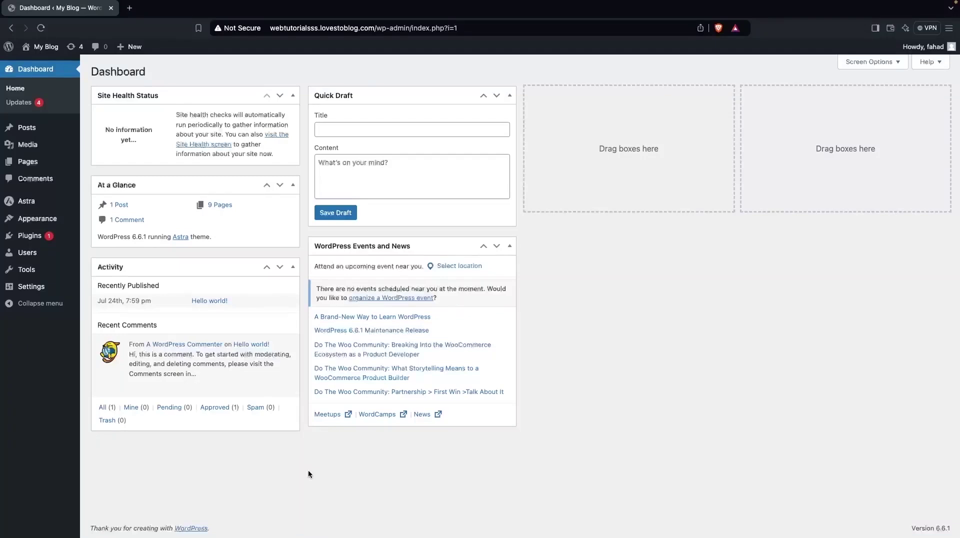
Step: Search the theme directory for 'Astra', then bring up the site's Pages list
{"action": "mouse_move", "coordinate": [47, 221]}
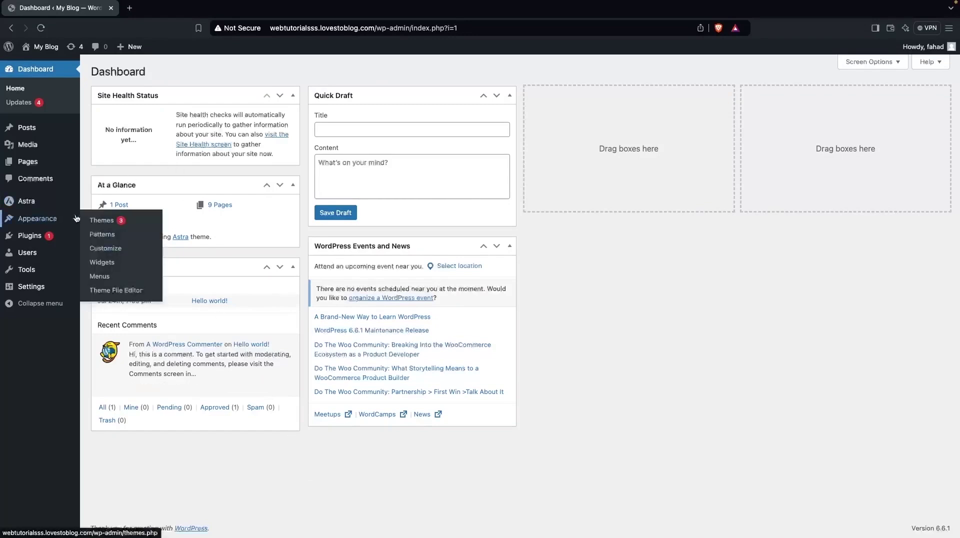
{"action": "left_click", "coordinate": [137, 224]}
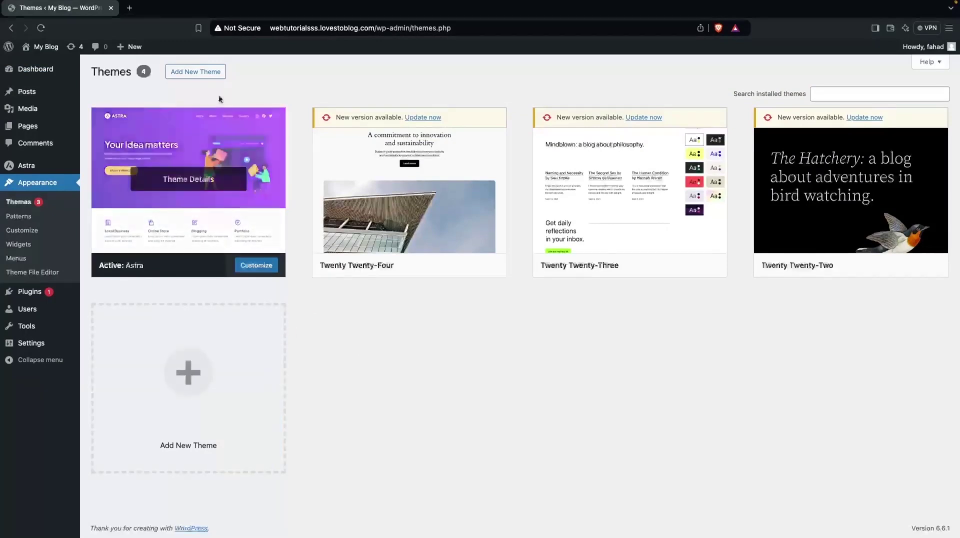
{"action": "left_click", "coordinate": [190, 73]}
{"action": "left_click", "coordinate": [829, 105]}
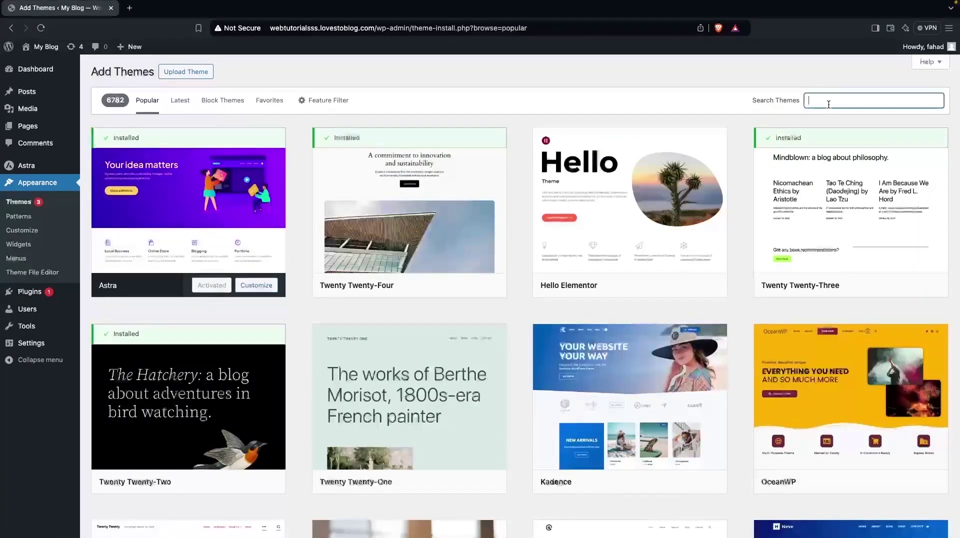
{"action": "type", "text": "Astra"}
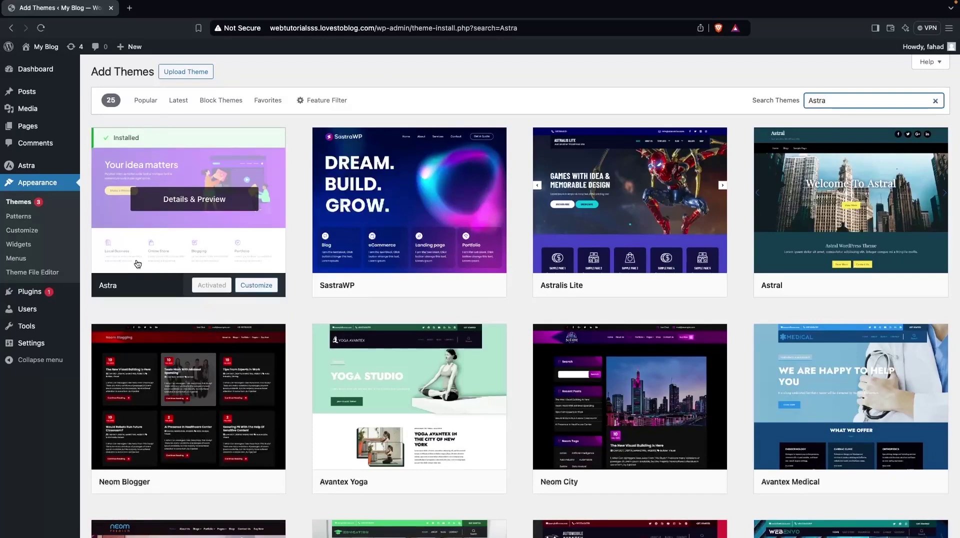
{"action": "left_click", "coordinate": [22, 131]}
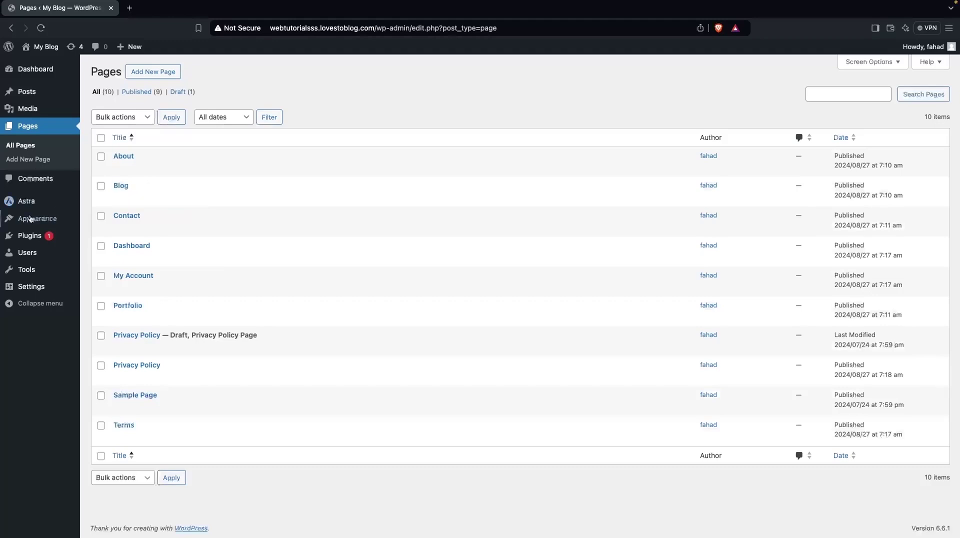
Step: Load Footer Menu 1 (Portfolio, Contact, Blog, About) into the Menus editor
{"action": "mouse_move", "coordinate": [40, 219]}
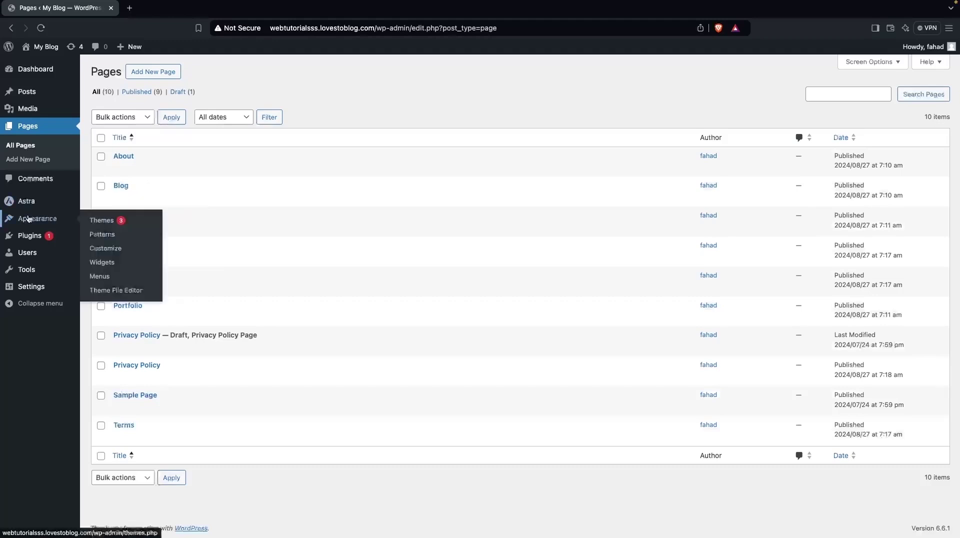
{"action": "left_click", "coordinate": [134, 277]}
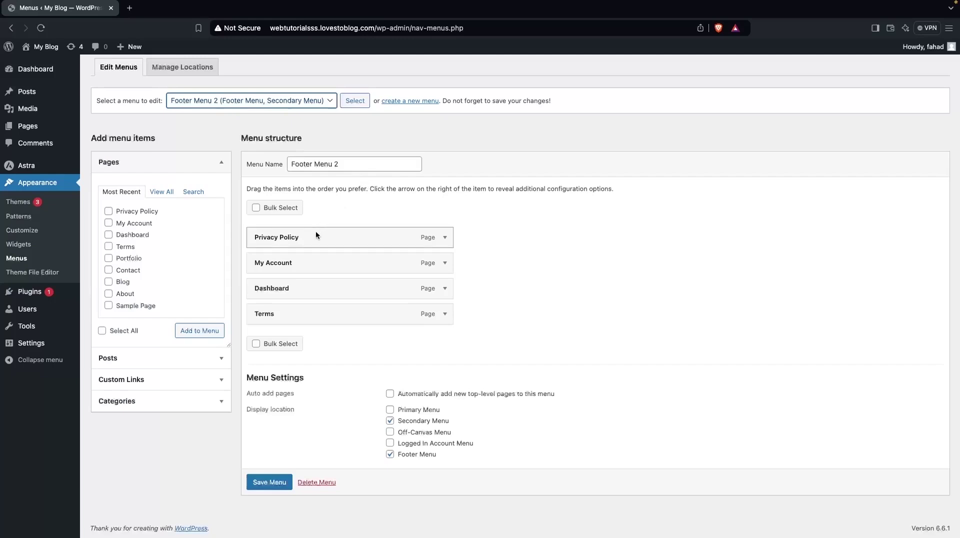
{"action": "left_click", "coordinate": [331, 104]}
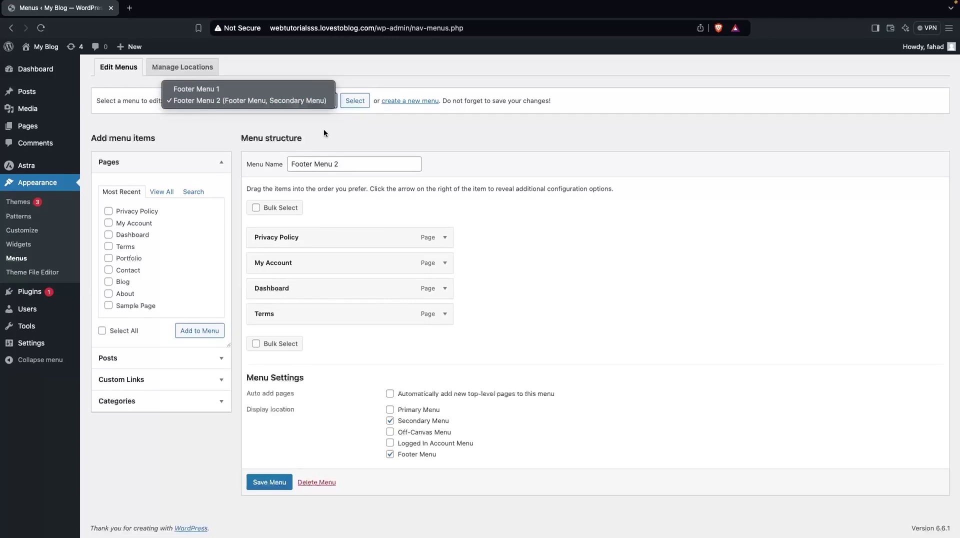
{"action": "left_click", "coordinate": [240, 88]}
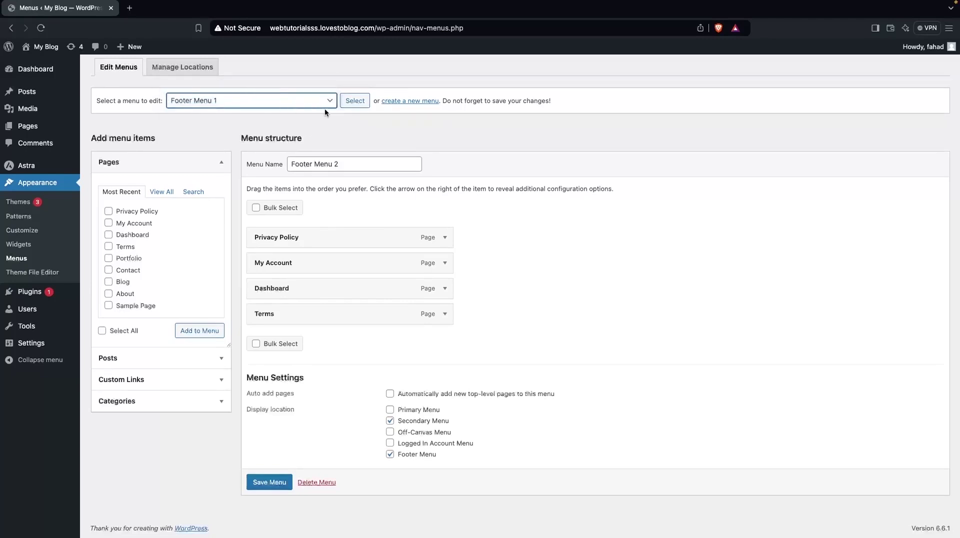
{"action": "left_click", "coordinate": [355, 102]}
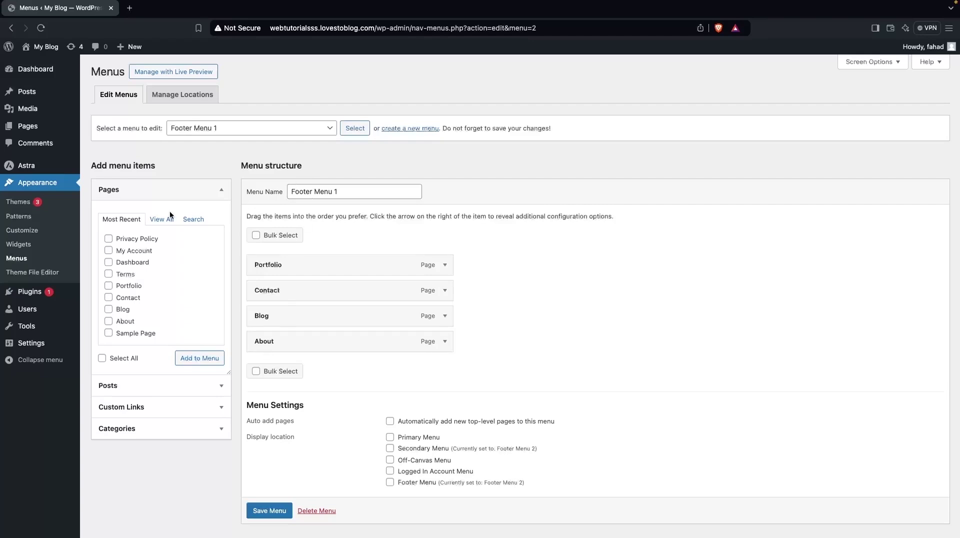
Step: Bring up the Widgets editor, with the live site open in a separate tab
{"action": "left_click", "coordinate": [28, 245]}
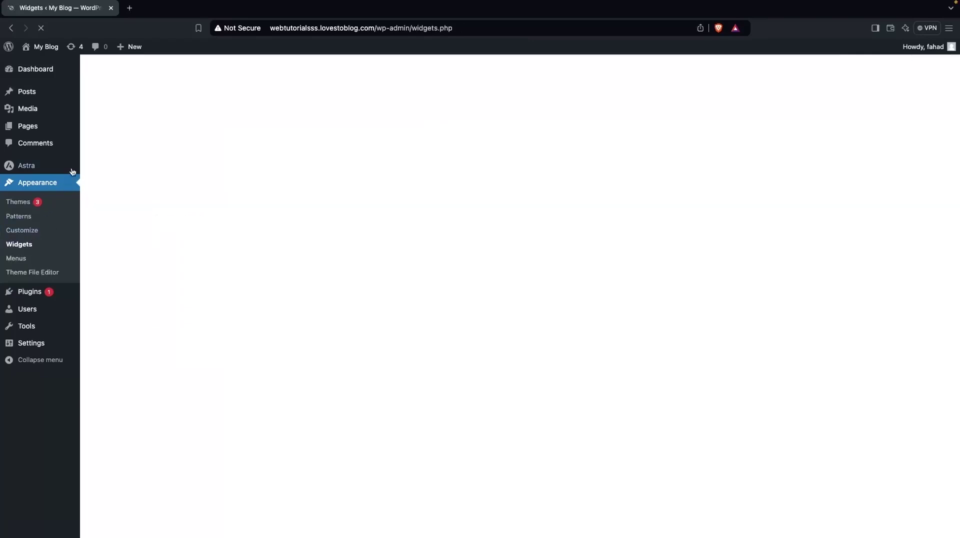
{"action": "mouse_move", "coordinate": [50, 55]}
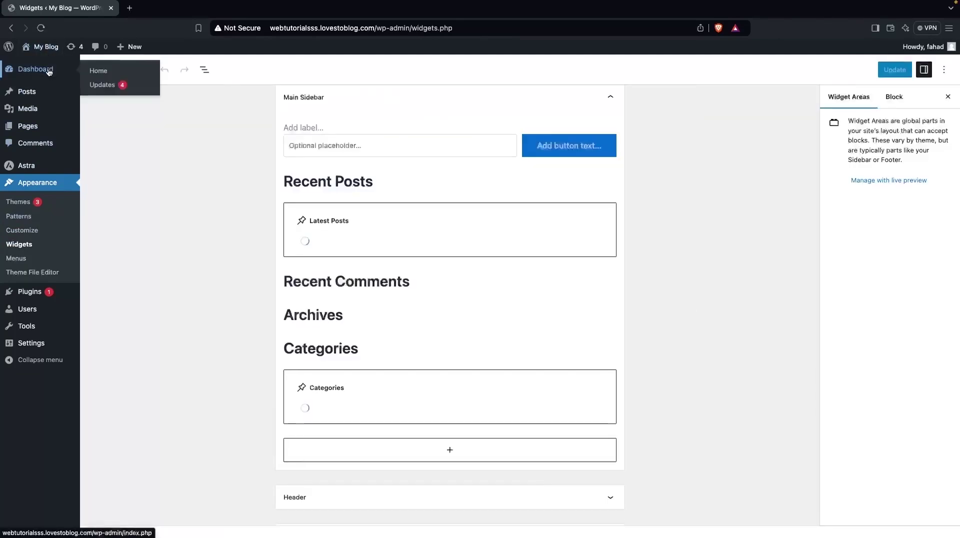
{"action": "left_click", "coordinate": [49, 66]}
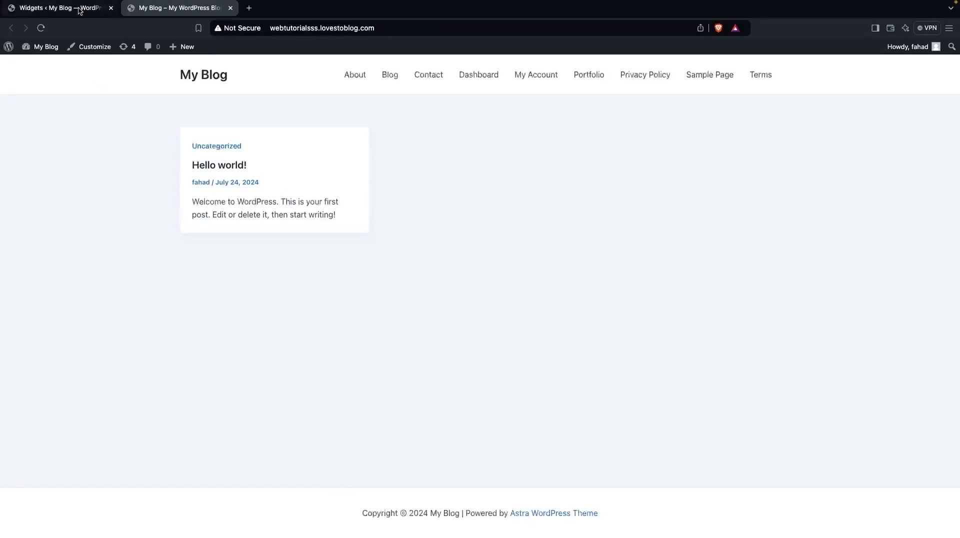
{"action": "left_click", "coordinate": [55, 8]}
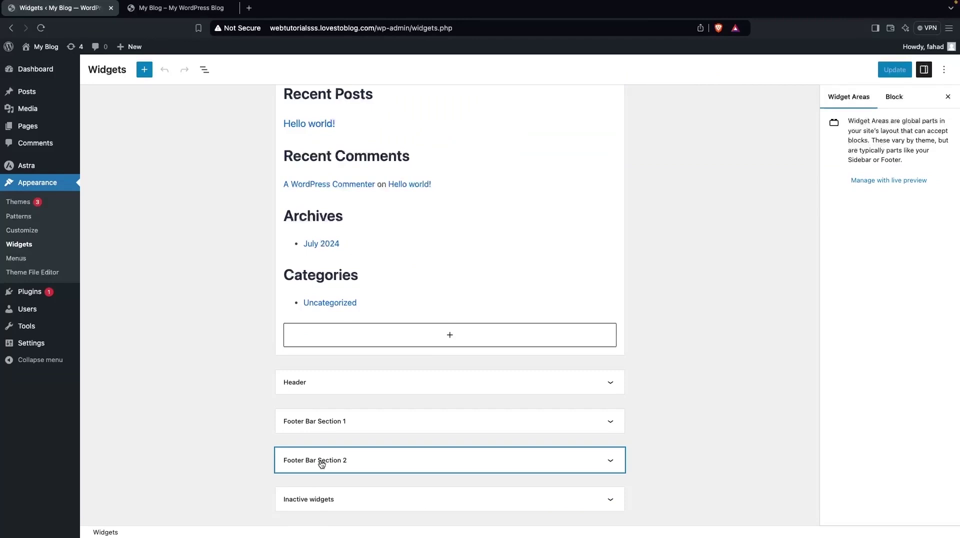
Step: Add a Navigation Menu widget titled 'User' showing Footer Menu 1 to Footer Bar Section 1
{"action": "left_click", "coordinate": [393, 423]}
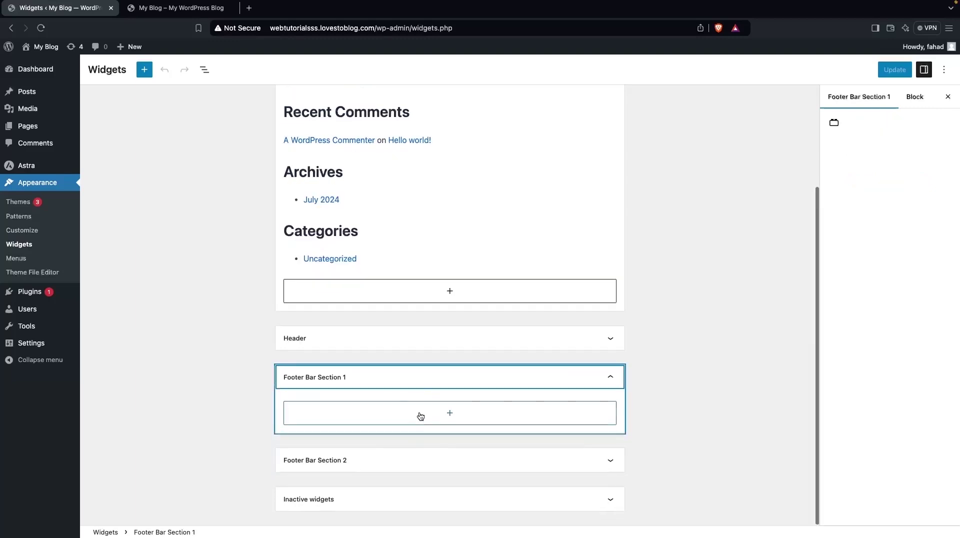
{"action": "left_click", "coordinate": [425, 413]}
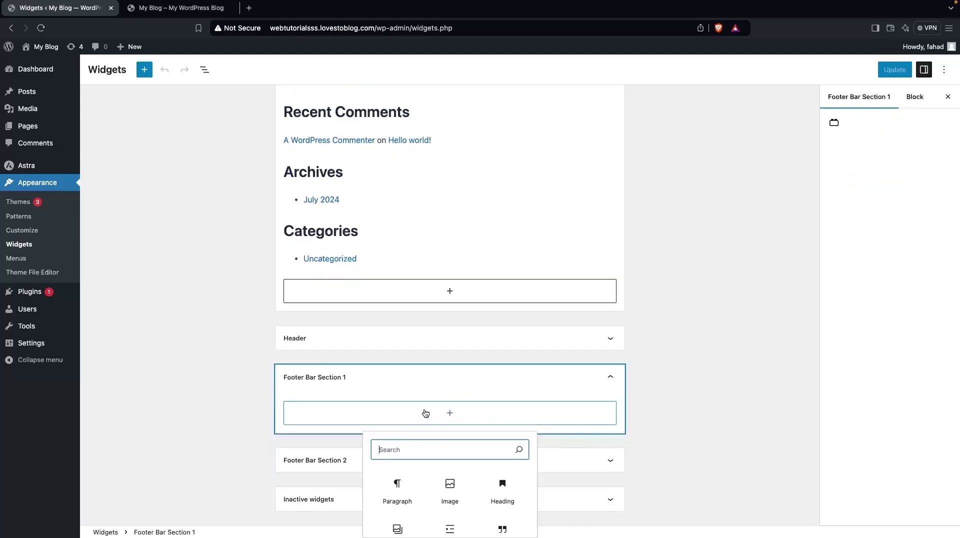
{"action": "type", "text": "menu"}
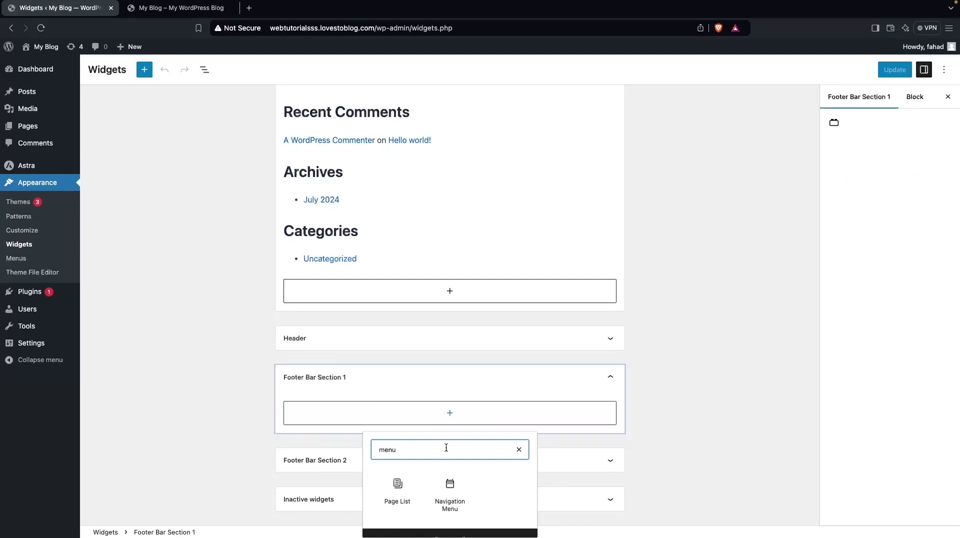
{"action": "left_click", "coordinate": [468, 485]}
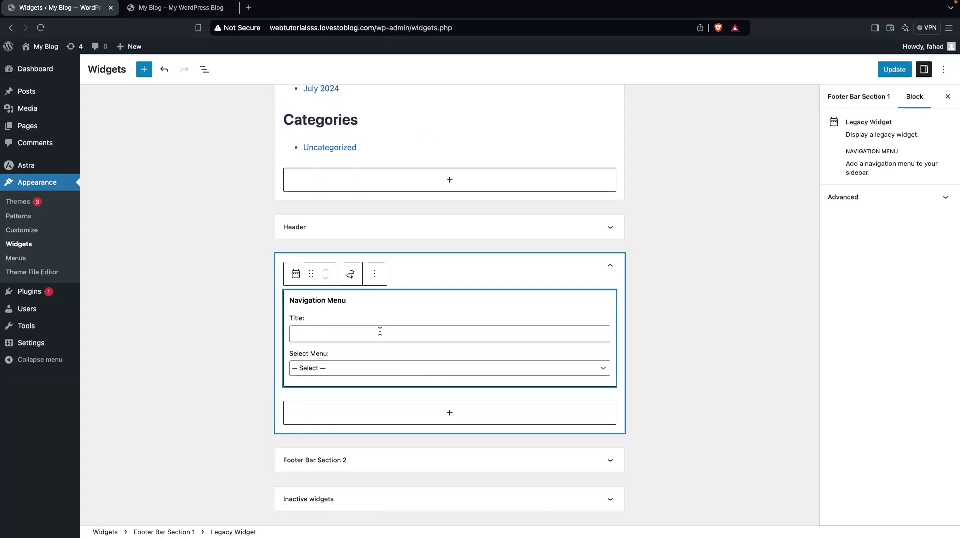
{"action": "type", "text": "User"}
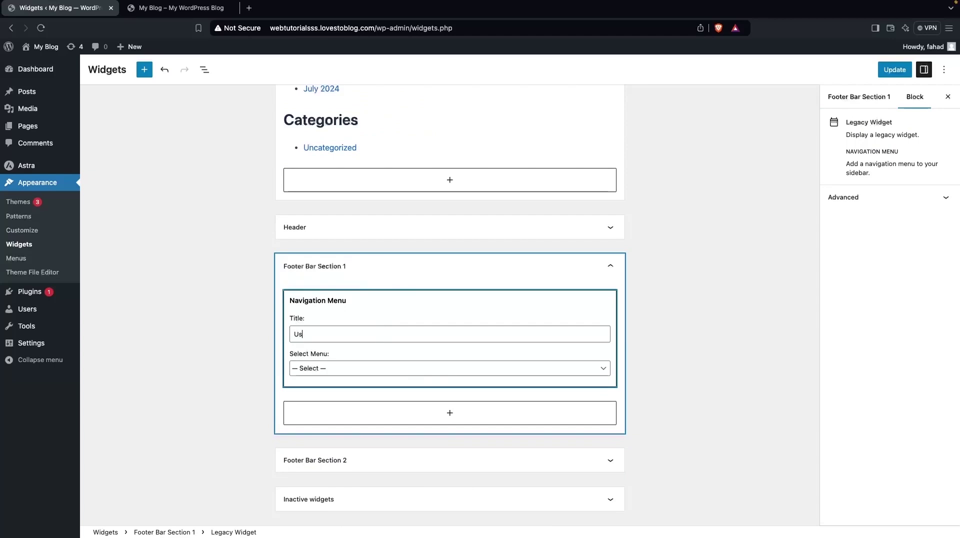
{"action": "left_click", "coordinate": [378, 368]}
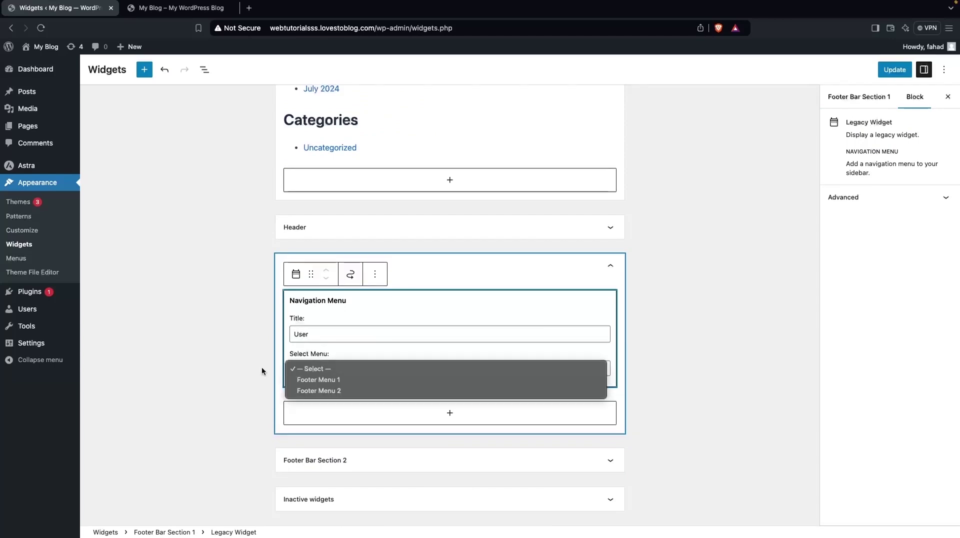
{"action": "left_click", "coordinate": [338, 376]}
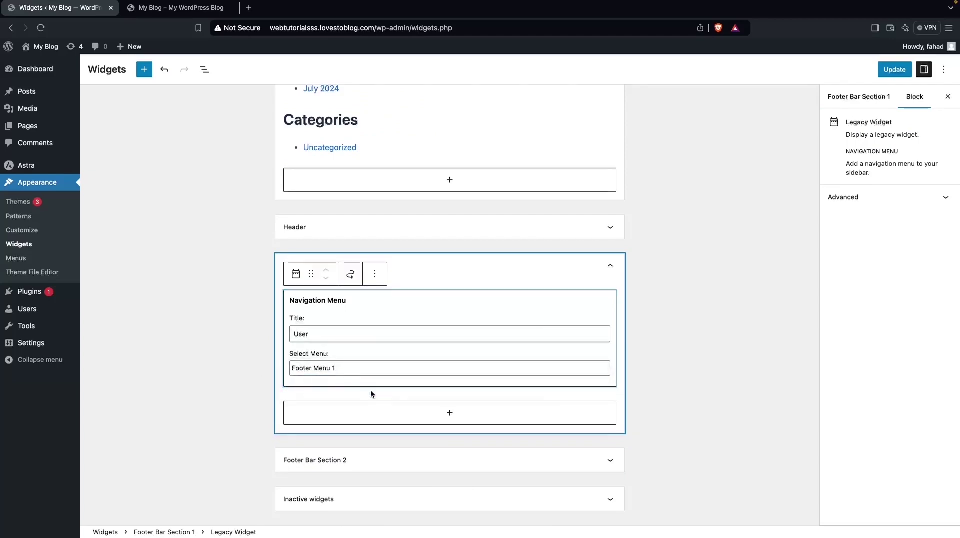
Step: Save the widgets and reload the front page to check the footer
{"action": "left_click", "coordinate": [894, 69]}
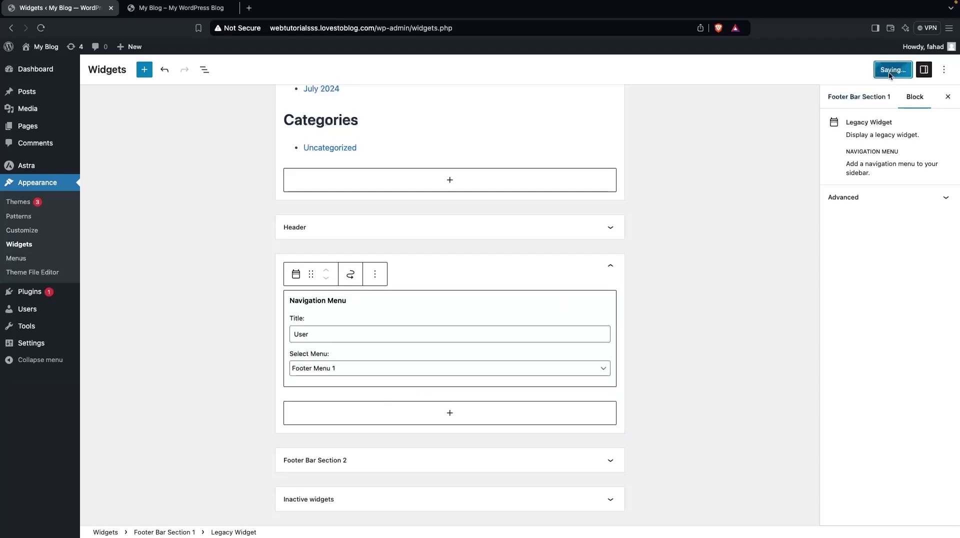
{"action": "left_click", "coordinate": [175, 8]}
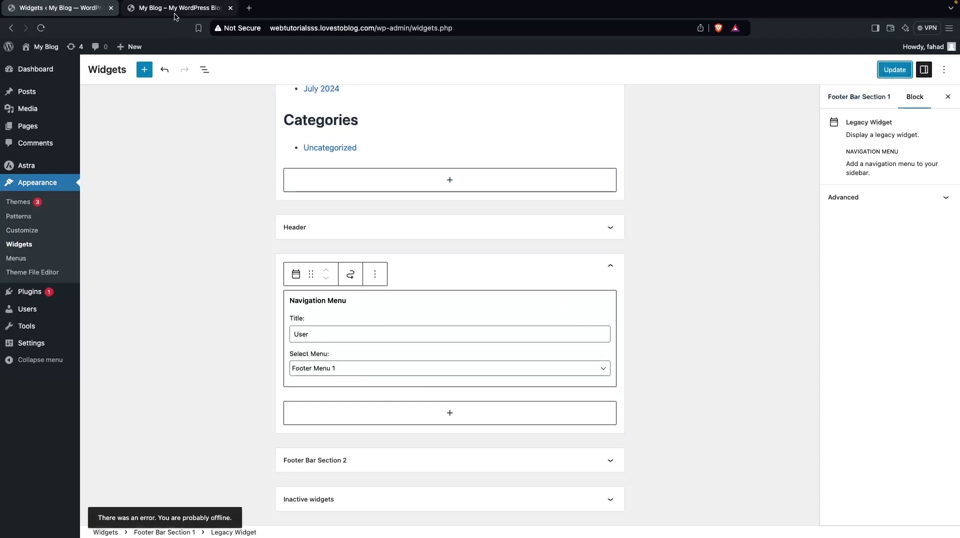
{"action": "left_click", "coordinate": [38, 32]}
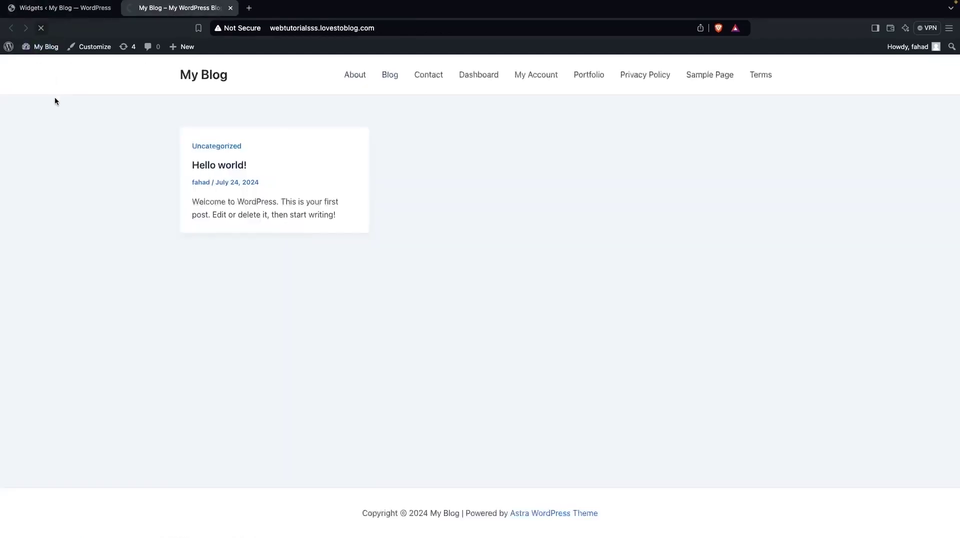
{"action": "left_click", "coordinate": [60, 8]}
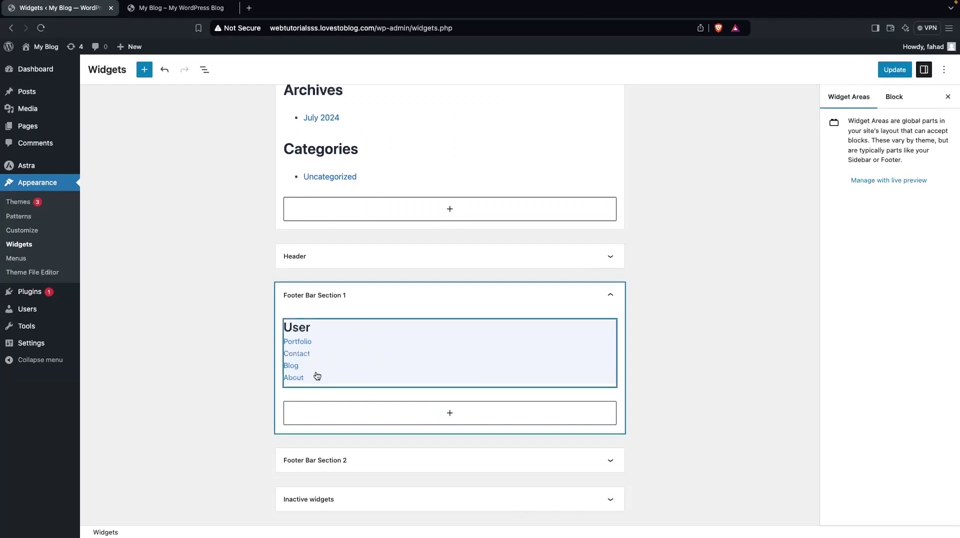
Step: Insert a Navigation Menu widget into Footer Bar Section 2
{"action": "left_click", "coordinate": [338, 459]}
{"action": "left_click", "coordinate": [390, 447]}
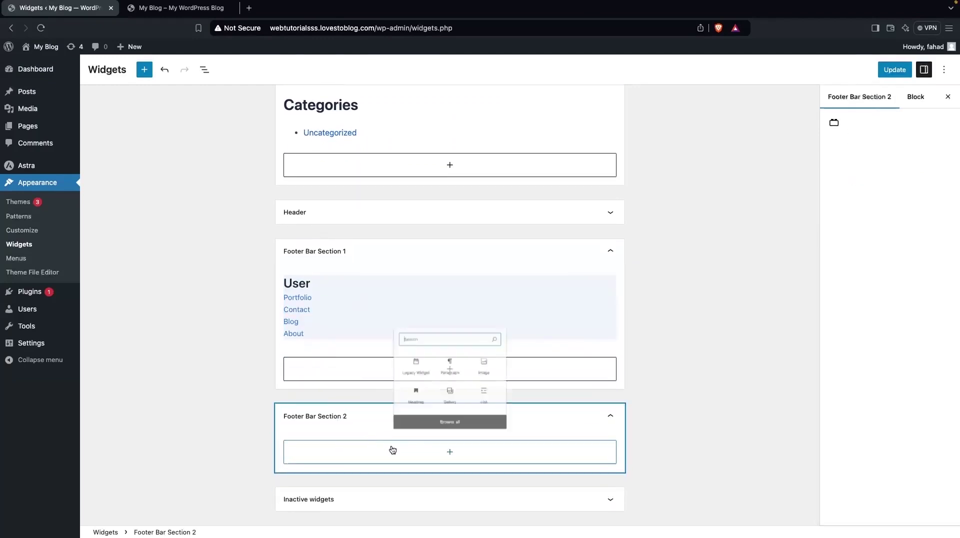
{"action": "left_click", "coordinate": [344, 375]}
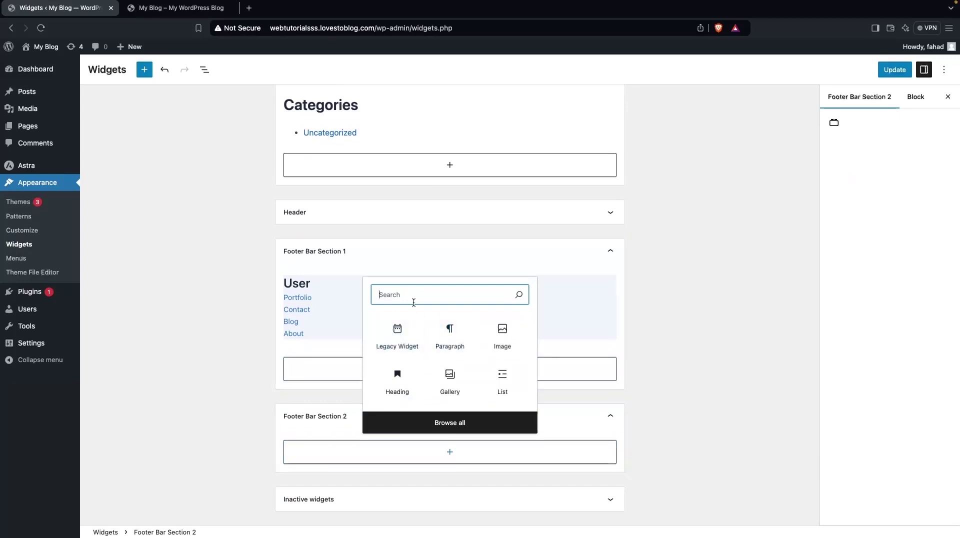
{"action": "type", "text": "Menu"}
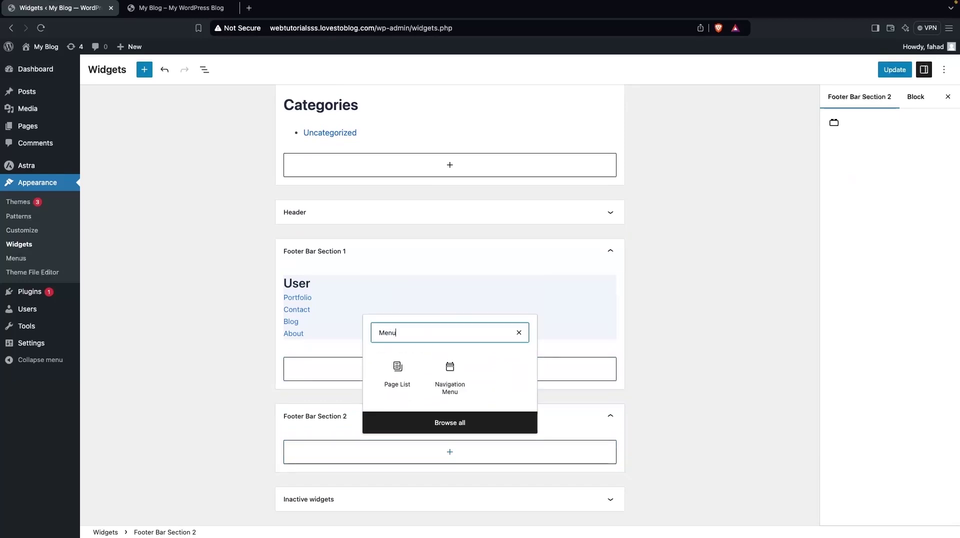
{"action": "left_click", "coordinate": [452, 370]}
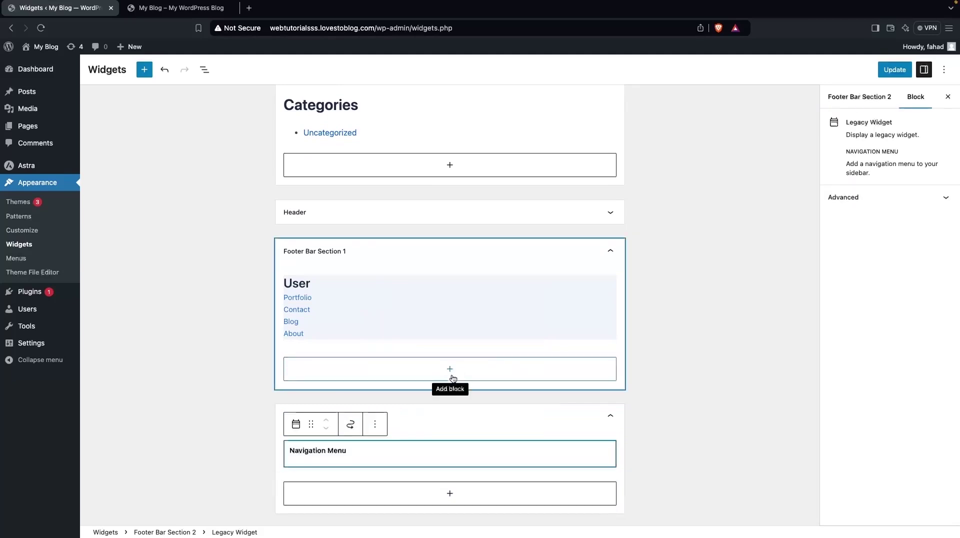
Step: Title the widget 'Company', set it to Footer Menu 2, and update
{"action": "left_click", "coordinate": [399, 372]}
{"action": "type", "text": "Company"}
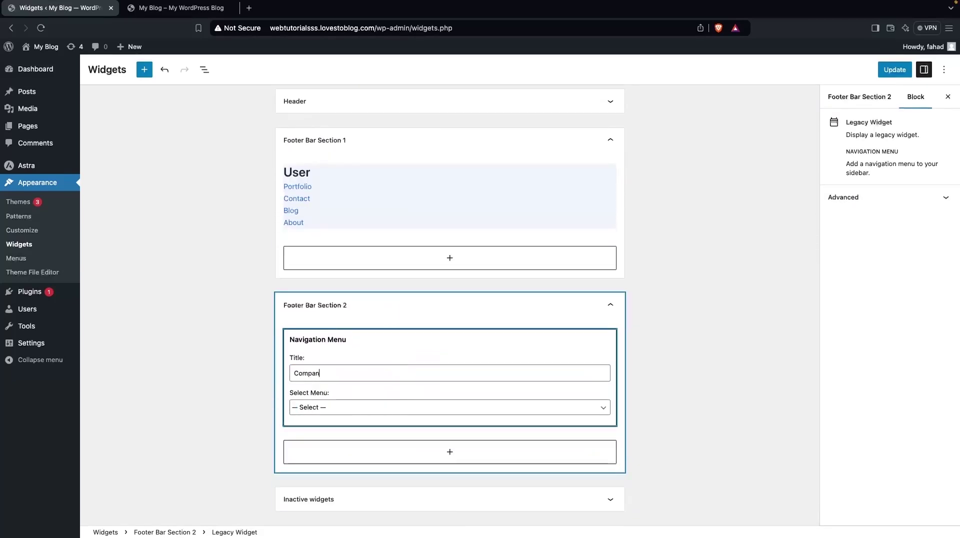
{"action": "left_click", "coordinate": [375, 407]}
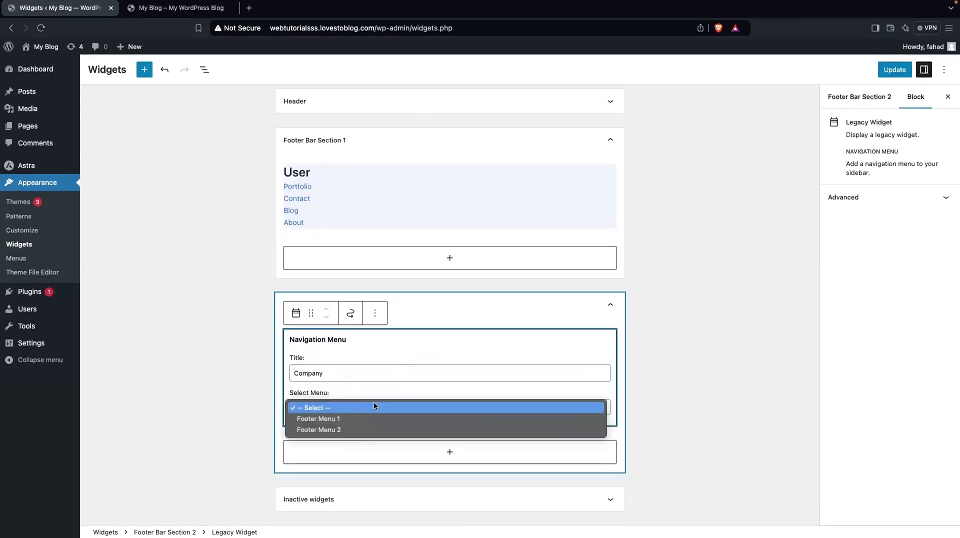
{"action": "left_click", "coordinate": [346, 430]}
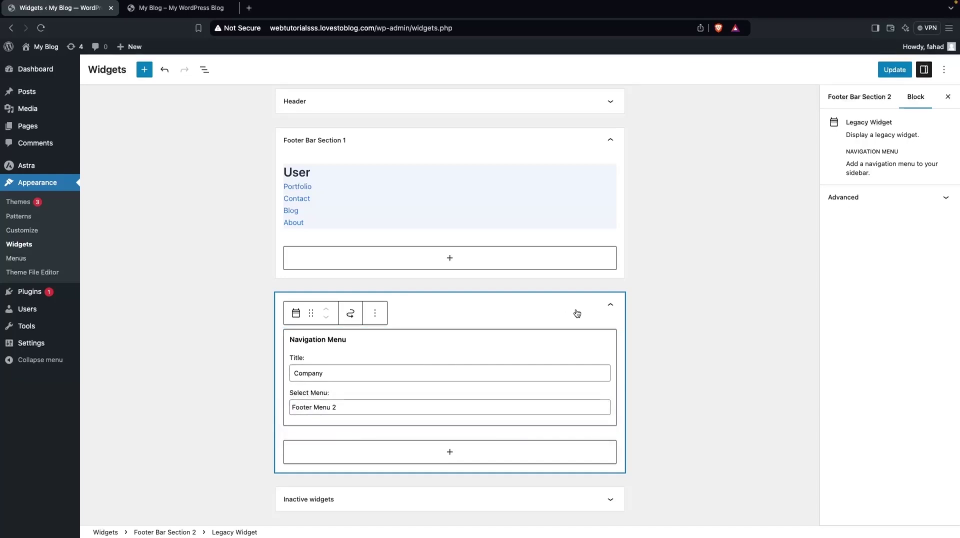
{"action": "left_click", "coordinate": [881, 74]}
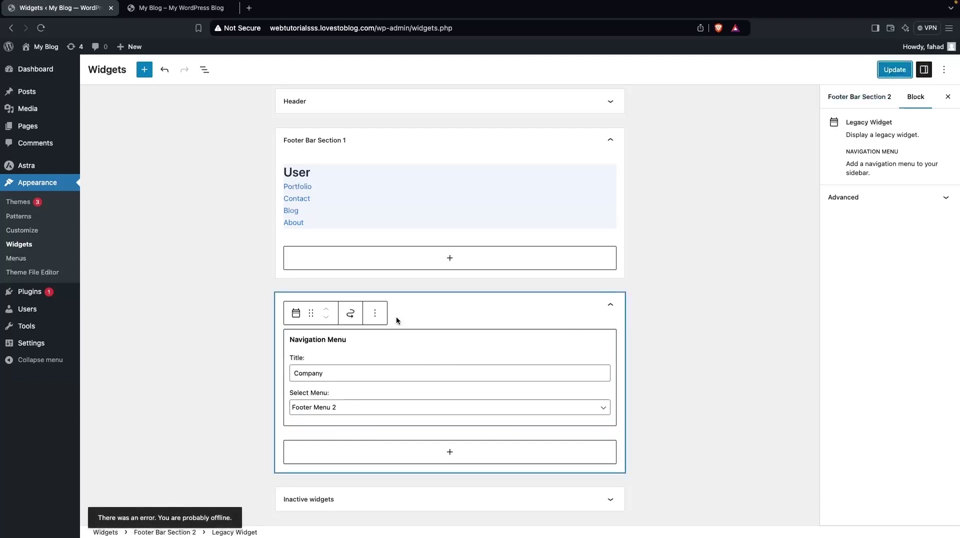
Step: Reach the Primary Footer row settings in the Customizer's Footer Builder
{"action": "left_click", "coordinate": [48, 233]}
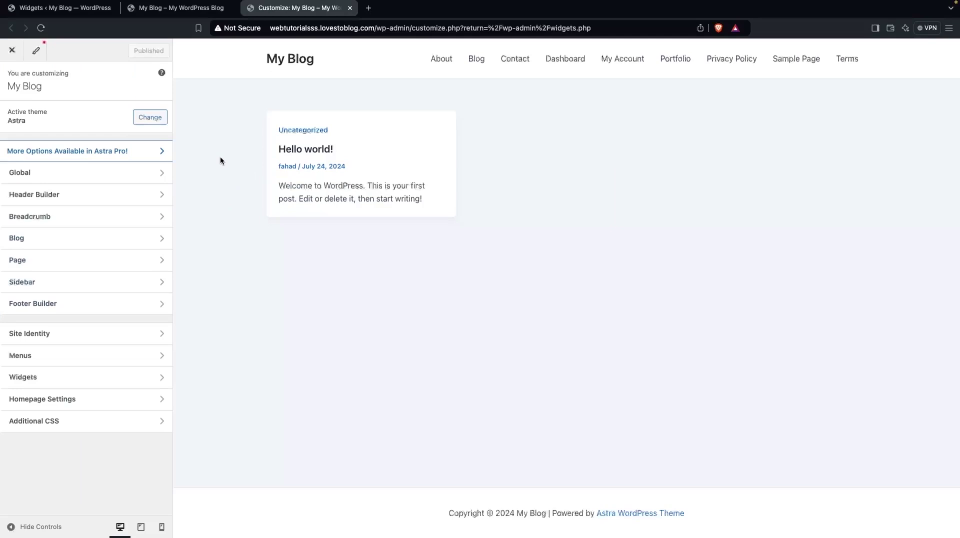
{"action": "left_click", "coordinate": [118, 305]}
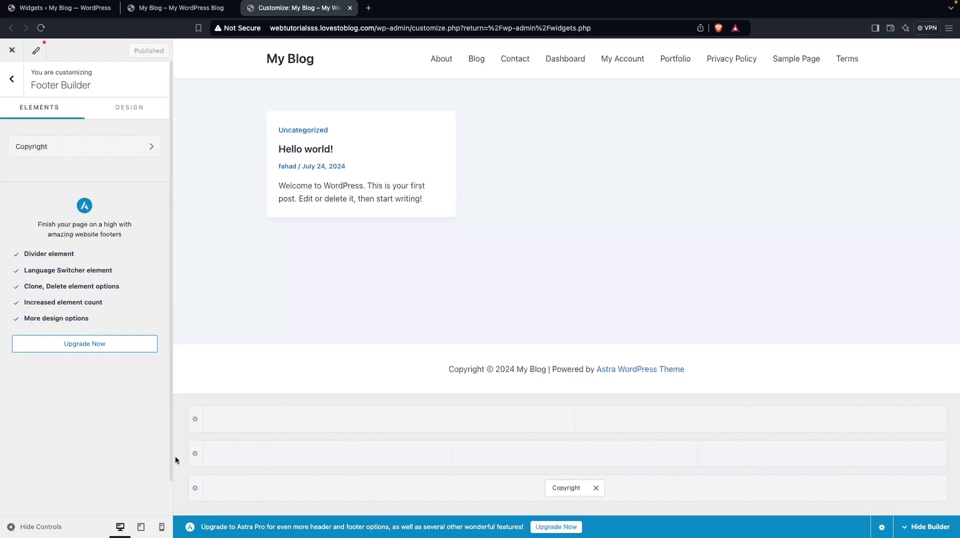
{"action": "left_click", "coordinate": [195, 454]}
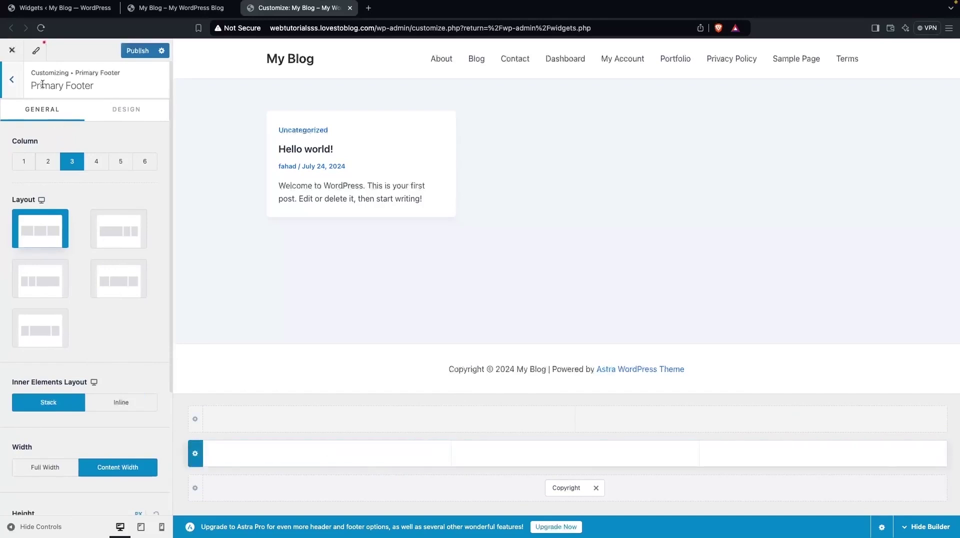
Step: Set the Primary Footer to 4 columns, placing Widget 1–4 one per column, then edit Widget 1
{"action": "left_click", "coordinate": [95, 166]}
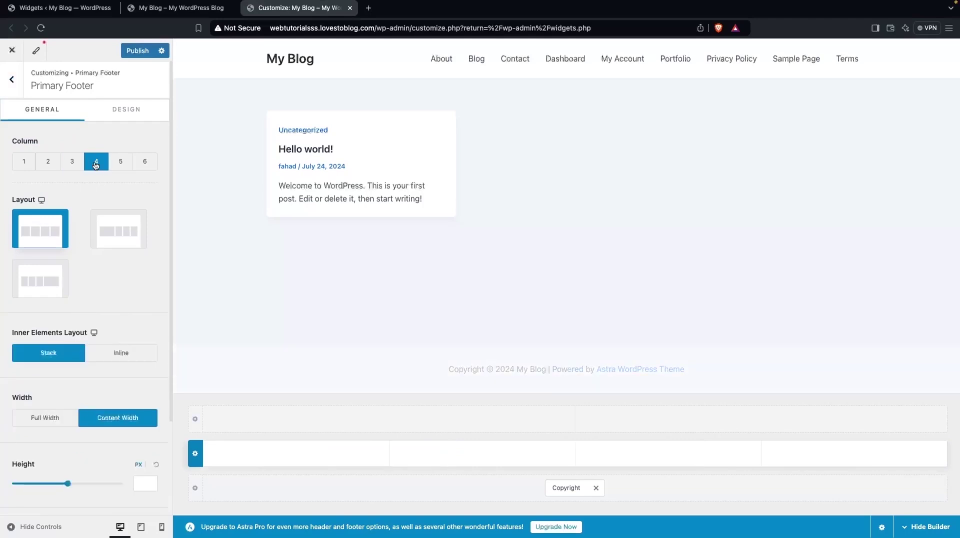
{"action": "left_click", "coordinate": [298, 456]}
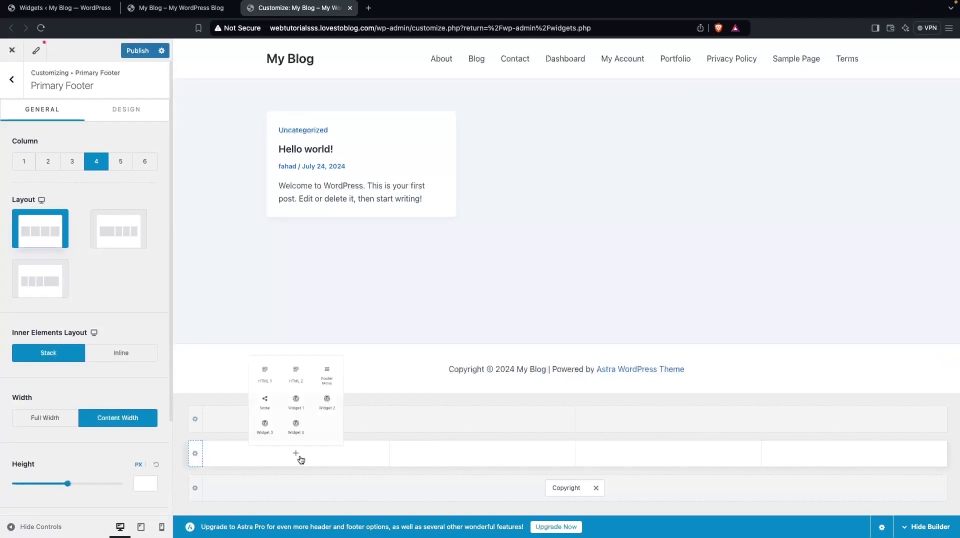
{"action": "left_click", "coordinate": [300, 379]}
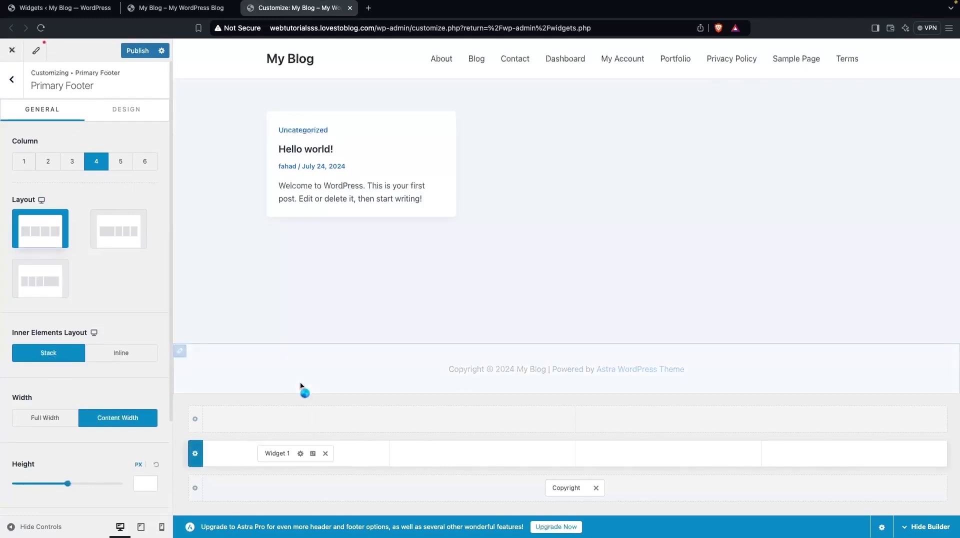
{"action": "left_click", "coordinate": [483, 455]}
{"action": "left_click", "coordinate": [483, 372]}
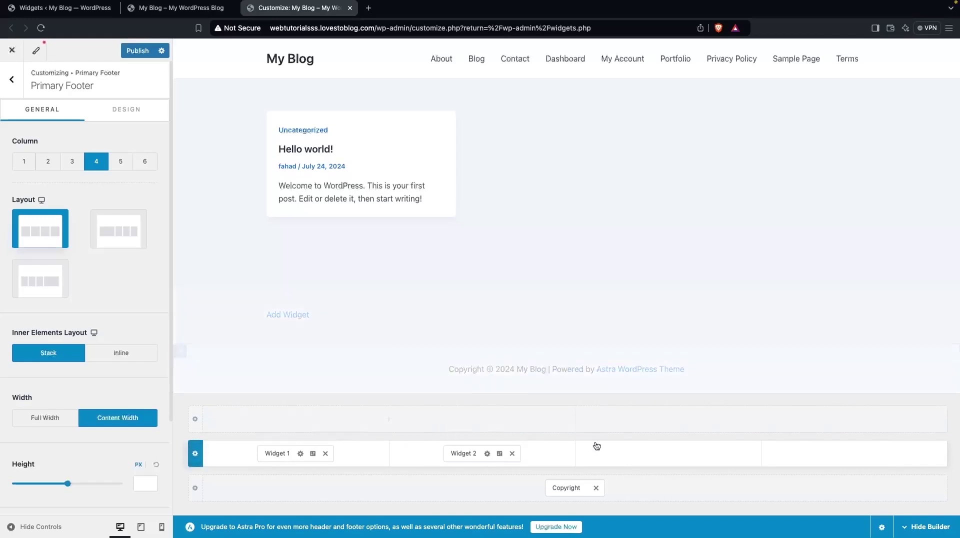
{"action": "left_click", "coordinate": [668, 453]}
{"action": "left_click", "coordinate": [673, 417]}
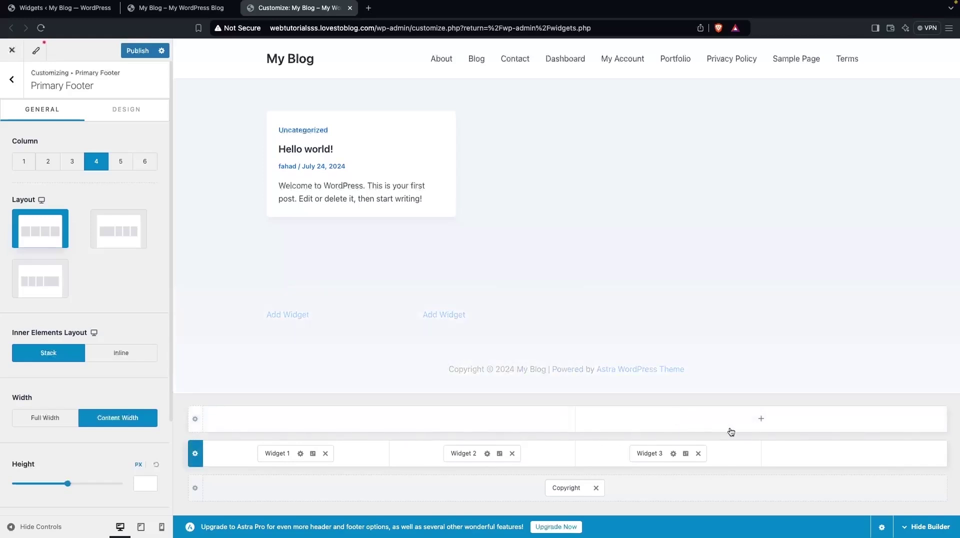
{"action": "left_click", "coordinate": [818, 454]}
{"action": "left_click", "coordinate": [850, 412]}
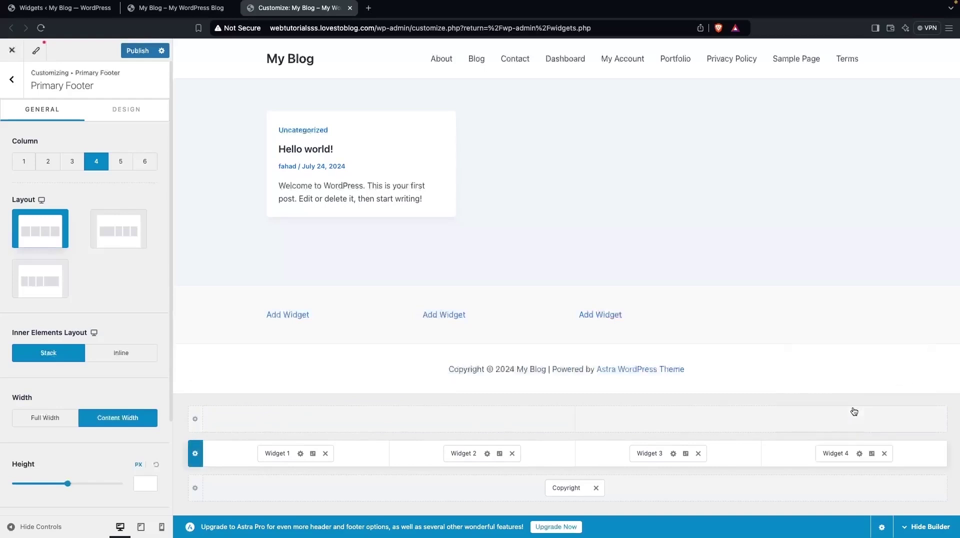
{"action": "left_click", "coordinate": [277, 454]}
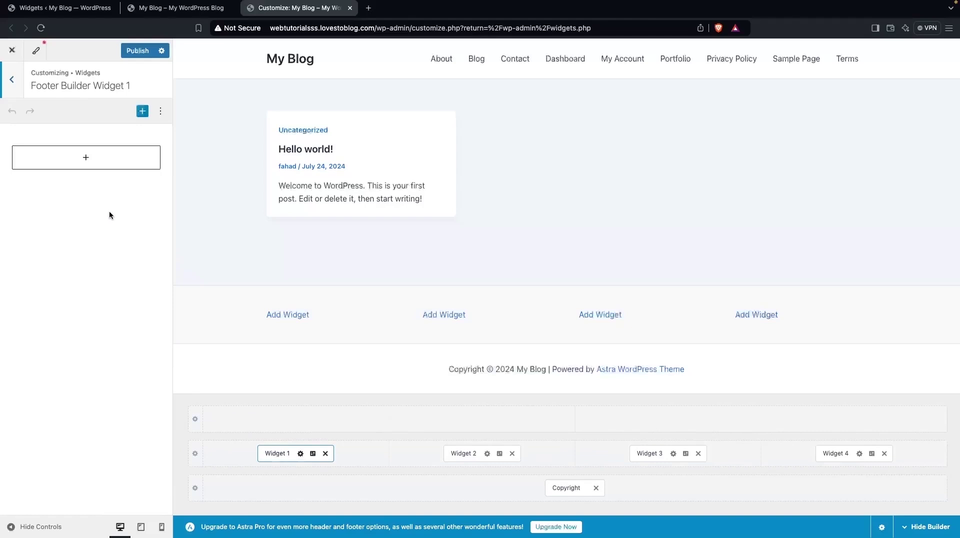
Step: Insert a Navigation Menu block in Widget 1 showing Footer Menu 1, titled 'User'
{"action": "left_click", "coordinate": [73, 170]}
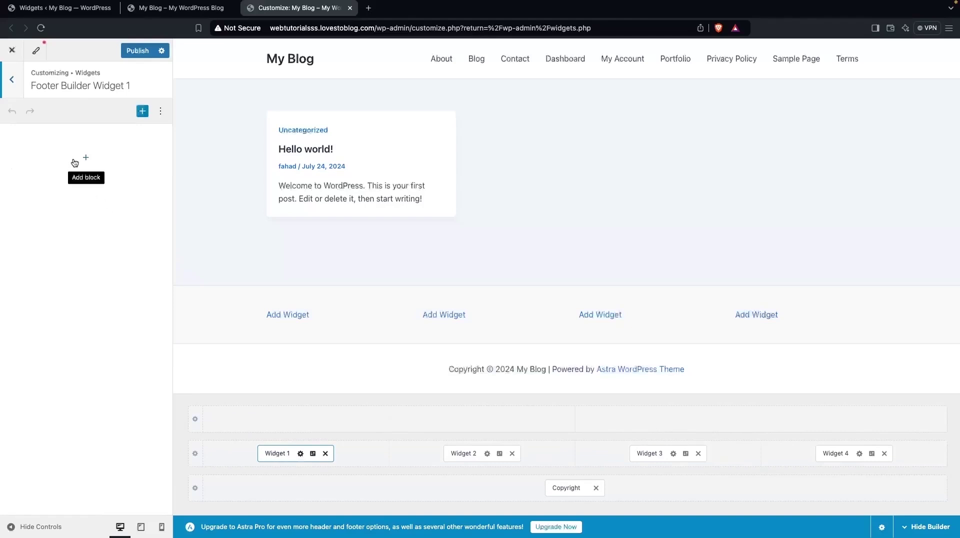
{"action": "left_click", "coordinate": [76, 160]}
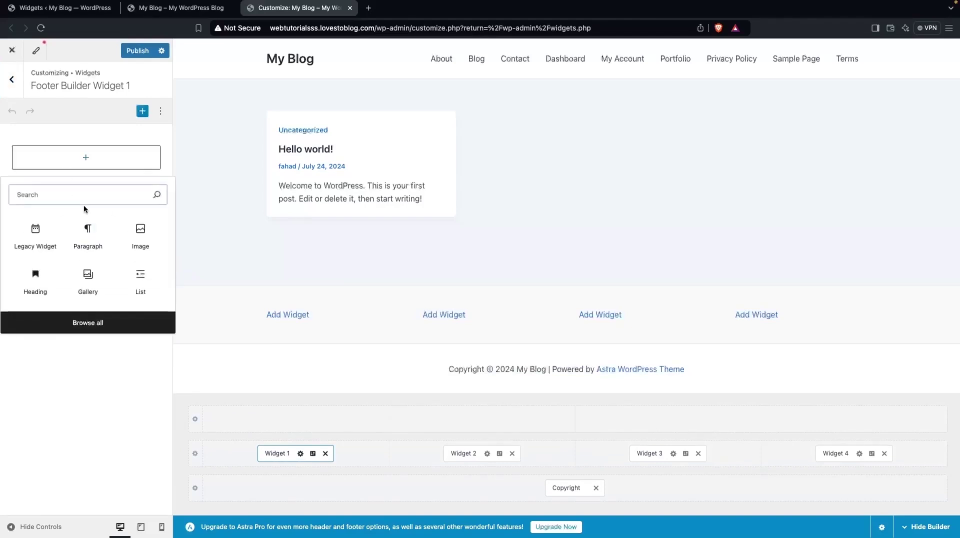
{"action": "type", "text": "navi"}
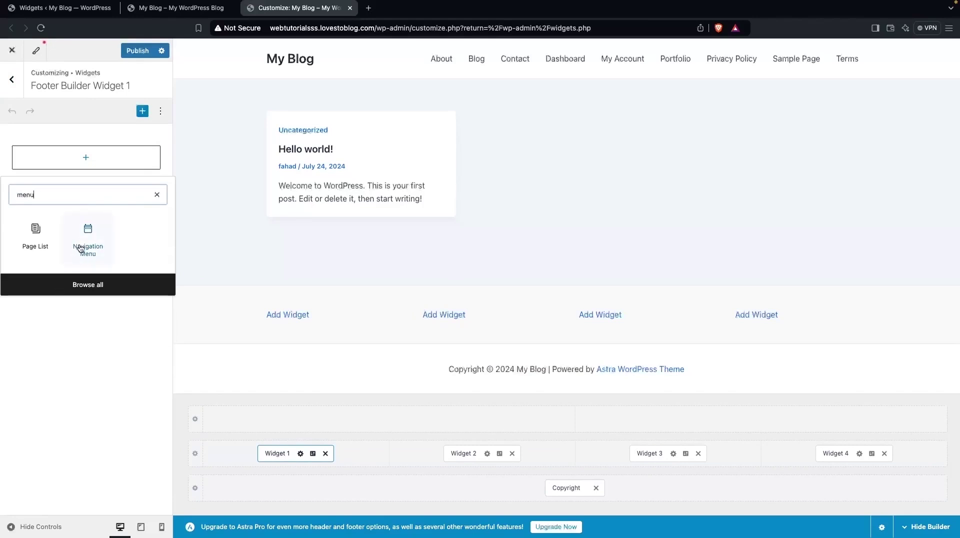
{"action": "left_click", "coordinate": [82, 245]}
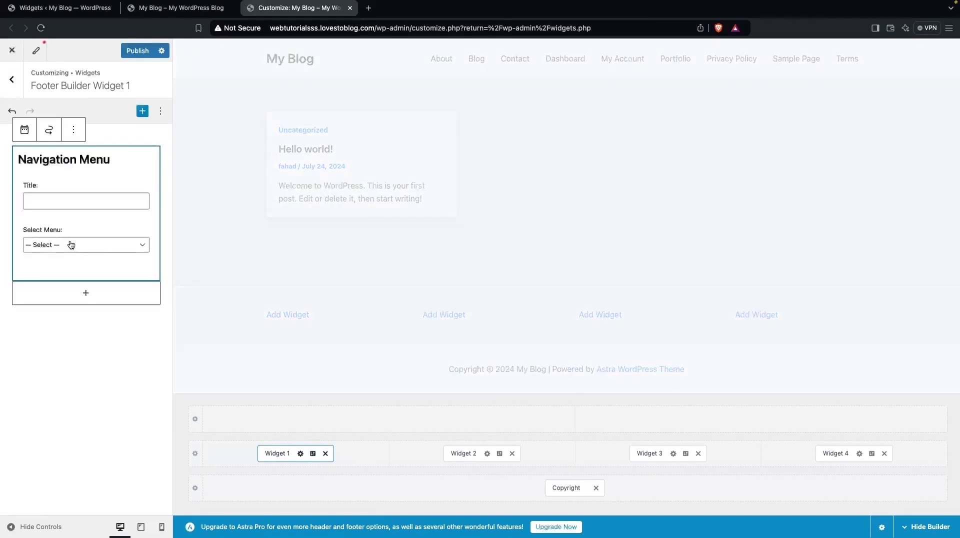
{"action": "left_click", "coordinate": [96, 240]}
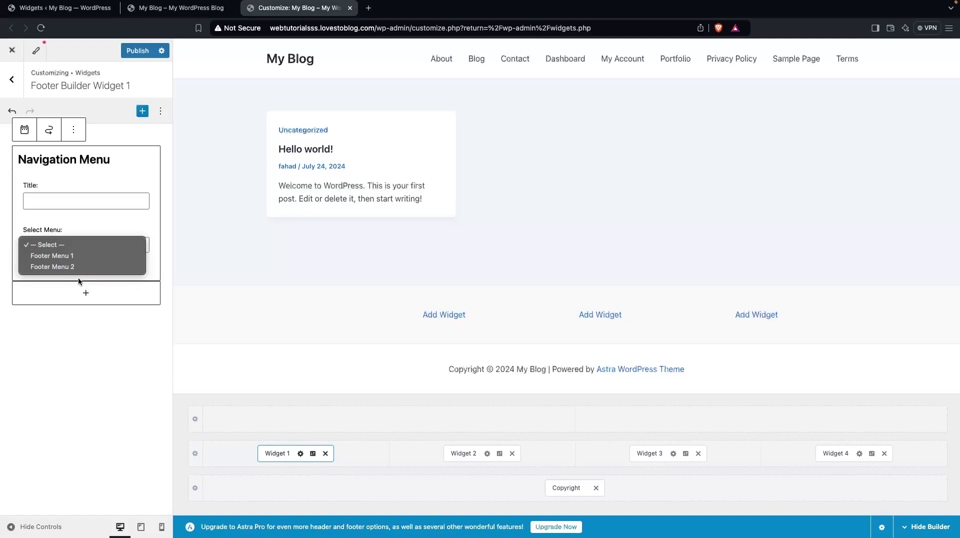
{"action": "left_click", "coordinate": [71, 256]}
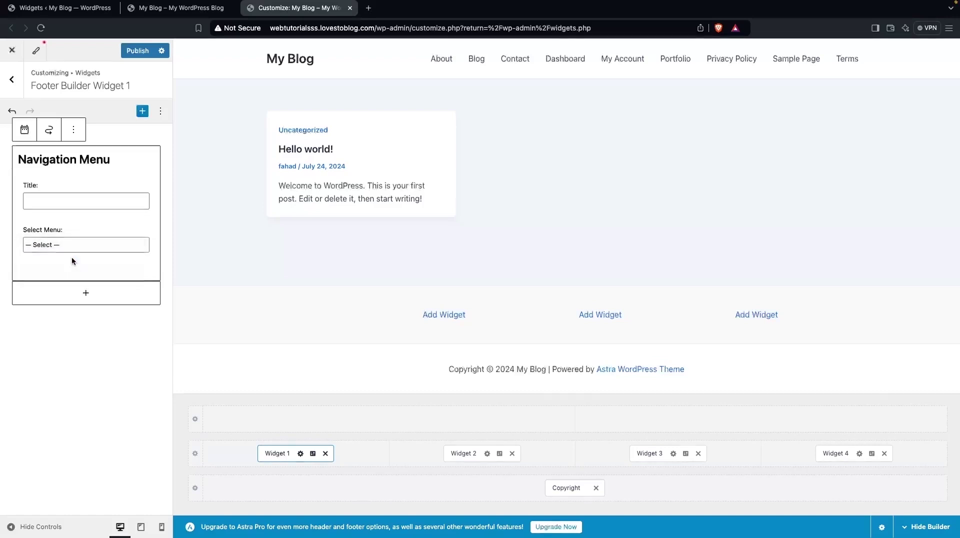
{"action": "left_click", "coordinate": [67, 200]}
{"action": "type", "text": "User"}
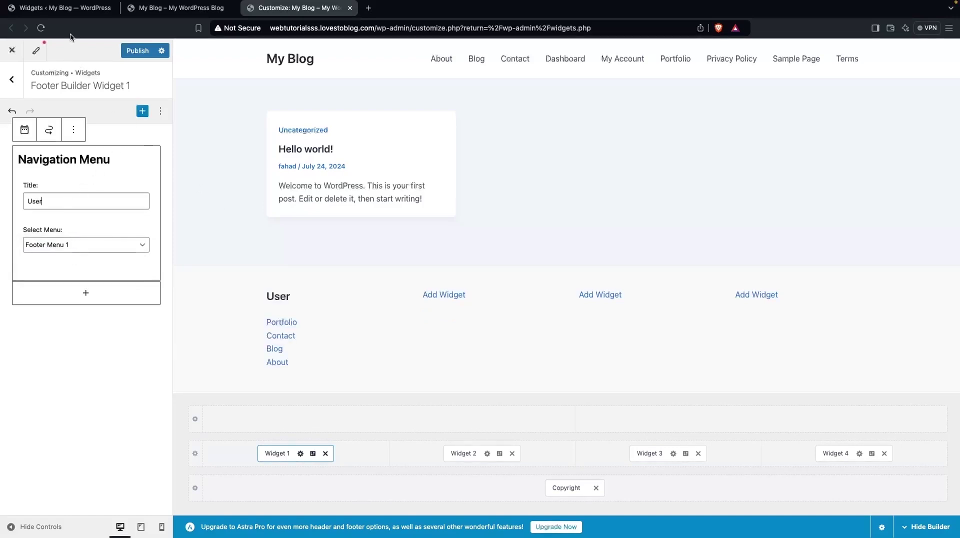
Step: After checking the Widgets tab, insert a Navigation Menu block into Widget 2
{"action": "left_click", "coordinate": [75, 8]}
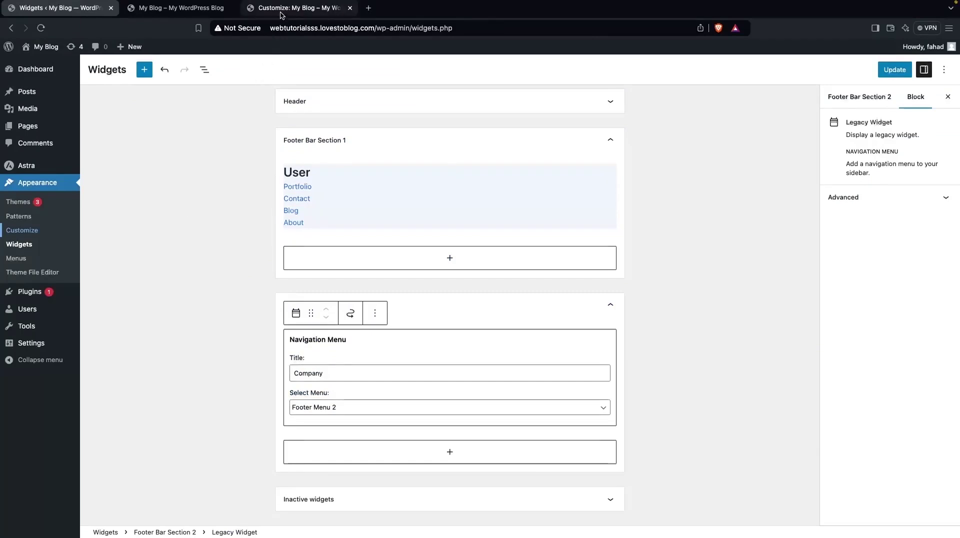
{"action": "left_click", "coordinate": [300, 8]}
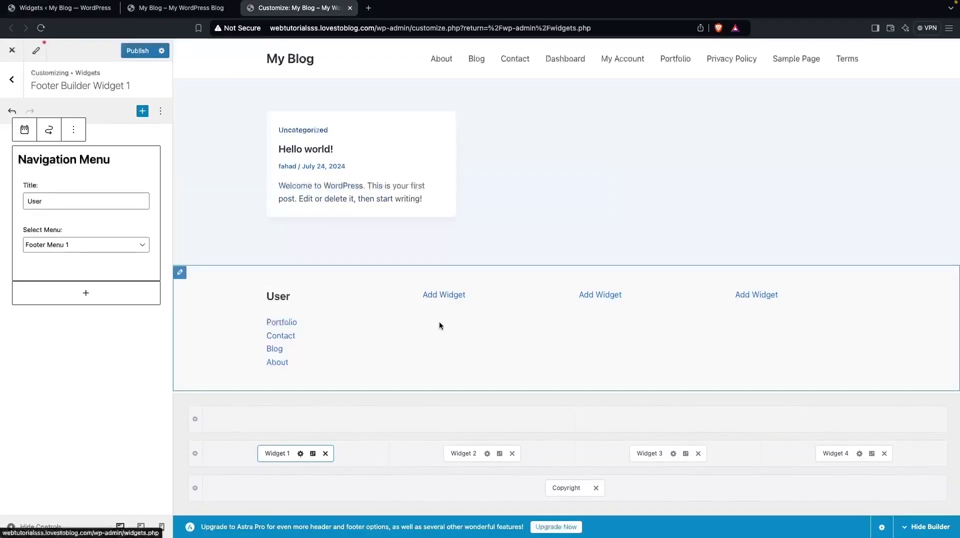
{"action": "left_click", "coordinate": [459, 453]}
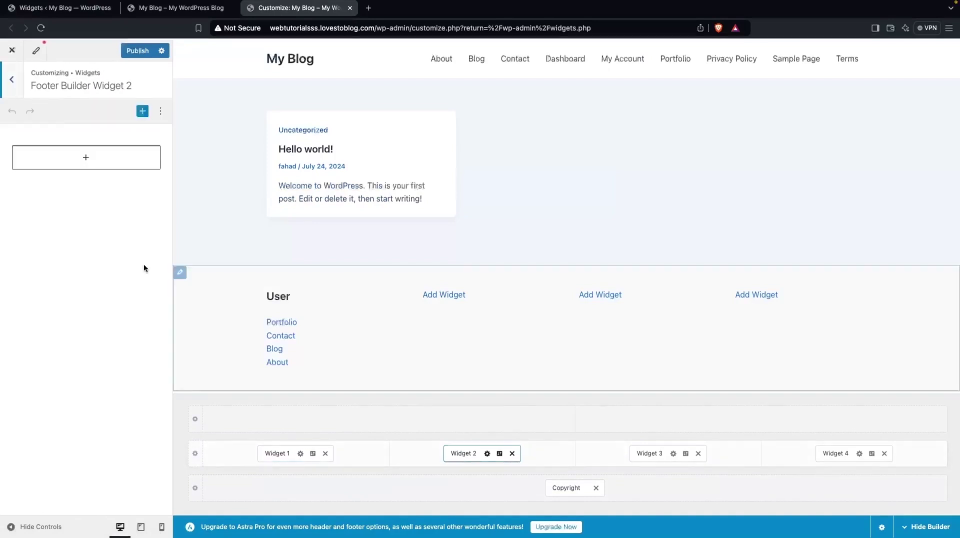
{"action": "left_click", "coordinate": [86, 157]}
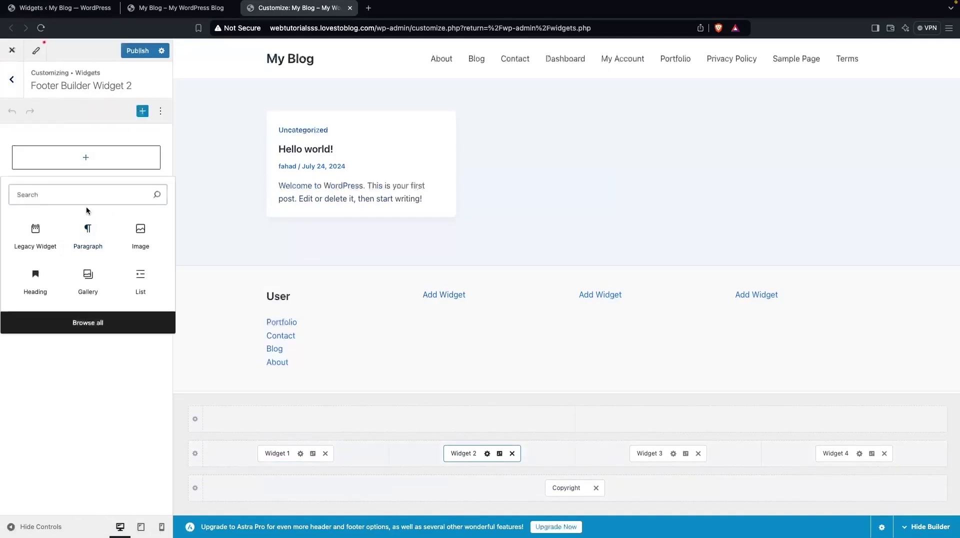
{"action": "type", "text": "Menu"}
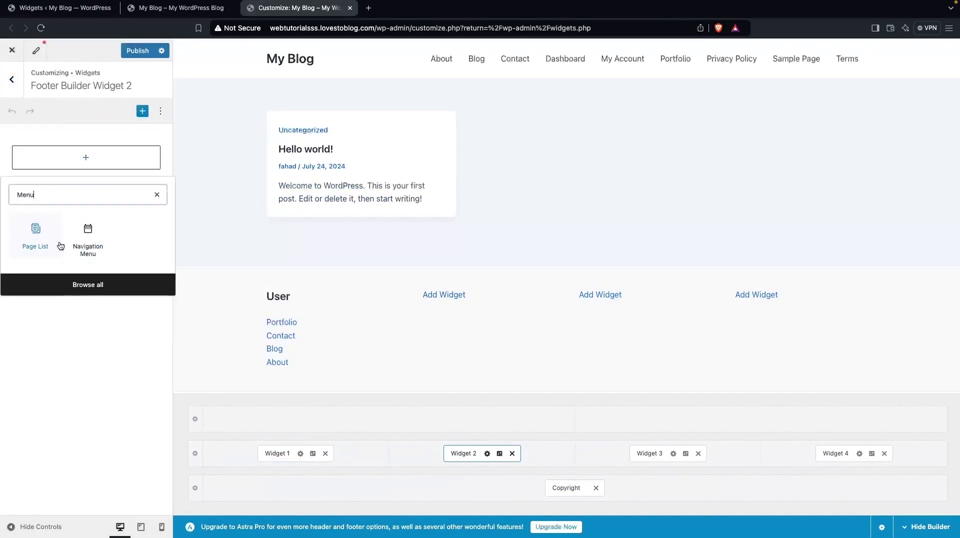
{"action": "left_click", "coordinate": [103, 233]}
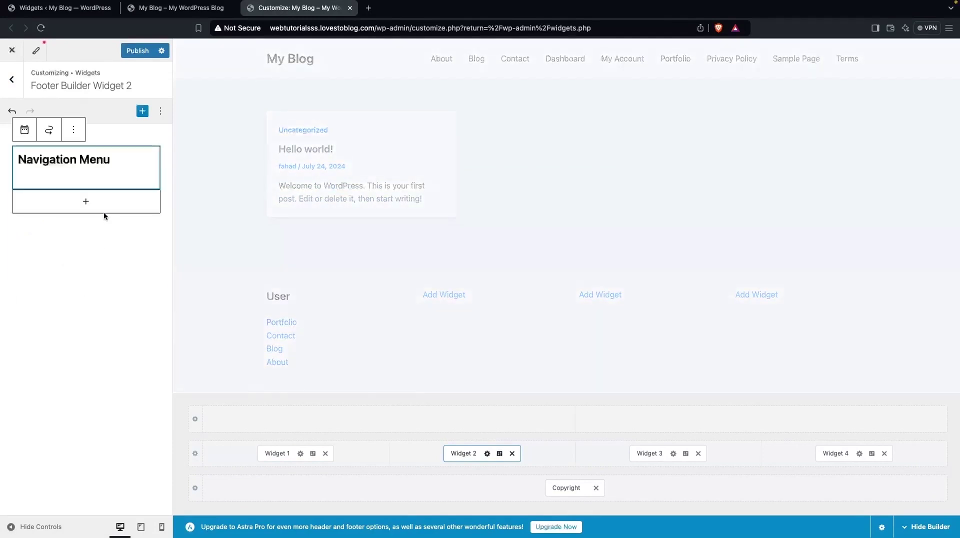
Step: Title the Widget 2 menu 'Company' and set it to Footer Menu 2
{"action": "left_click", "coordinate": [80, 202]}
{"action": "type", "text": "Company"}
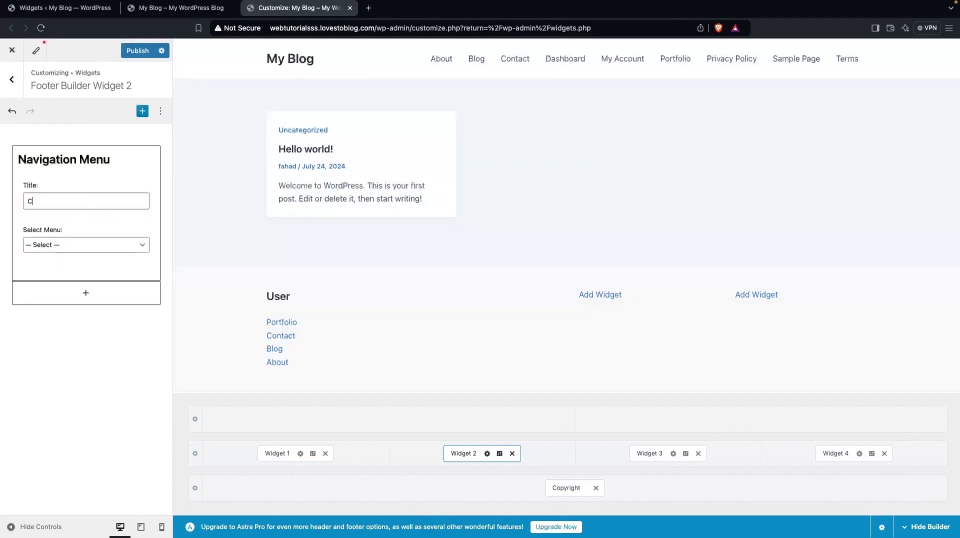
{"action": "left_click", "coordinate": [59, 247]}
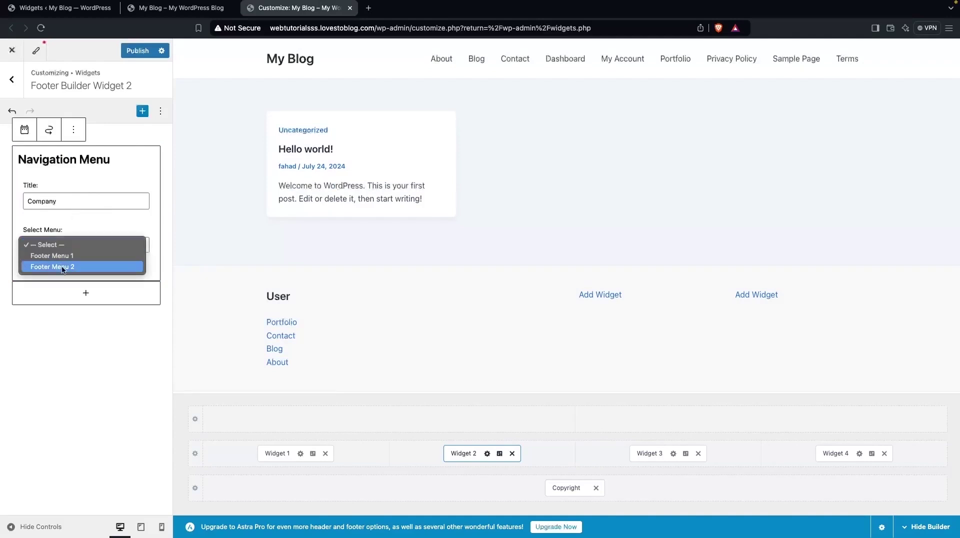
{"action": "left_click", "coordinate": [63, 267]}
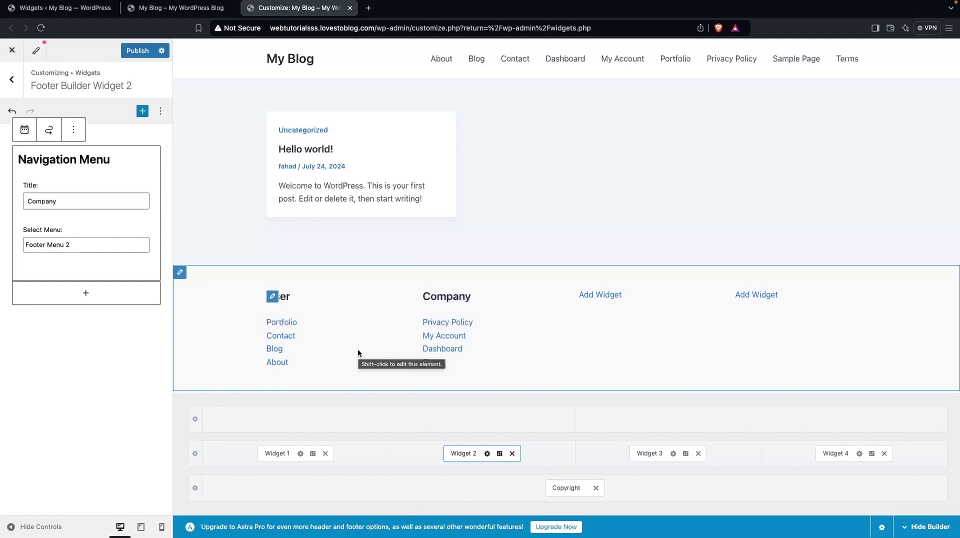
Step: Insert a Navigation Menu block in Widget 3 titled 'Editorial' showing Footer Menu 1
{"action": "left_click", "coordinate": [649, 454]}
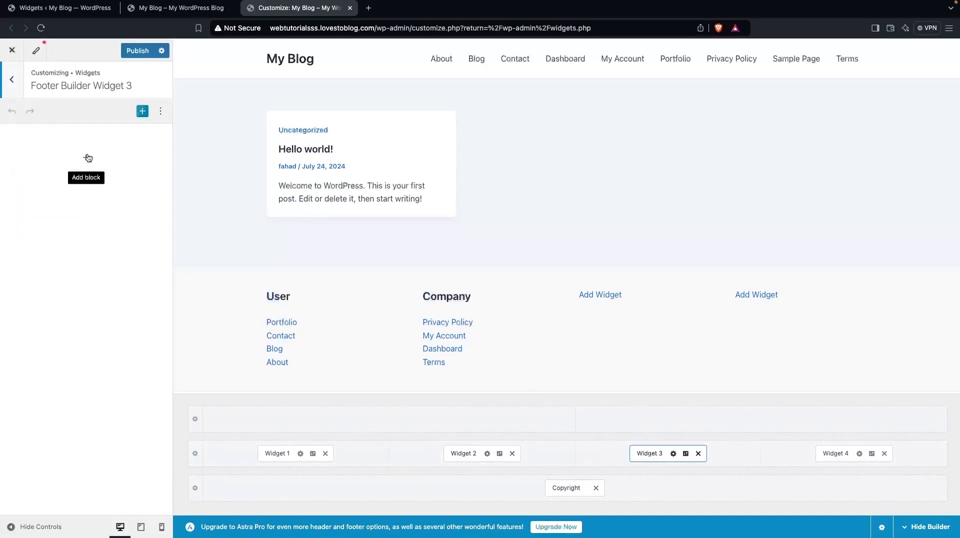
{"action": "left_click", "coordinate": [88, 158]}
{"action": "type", "text": "meu"}
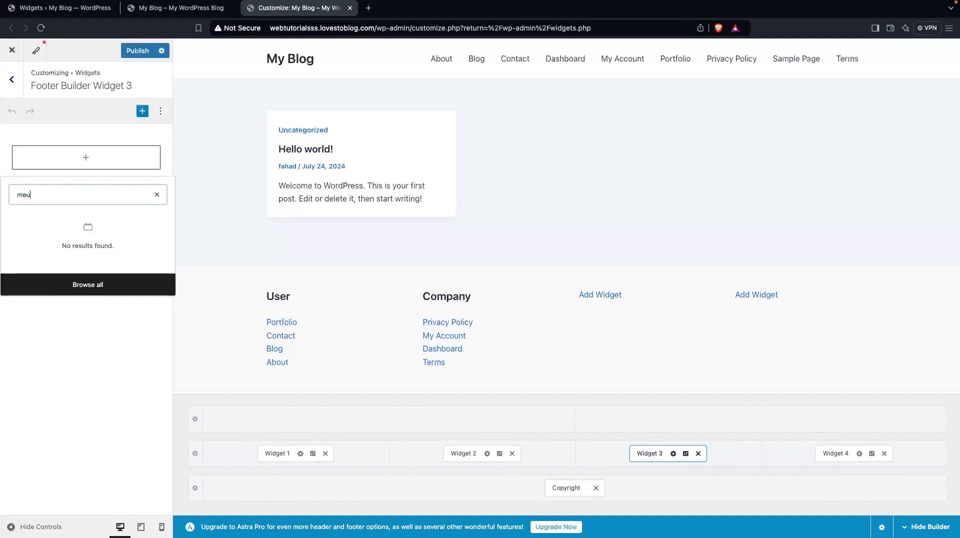
{"action": "key", "text": "BackSpace"}
{"action": "type", "text": "nu"}
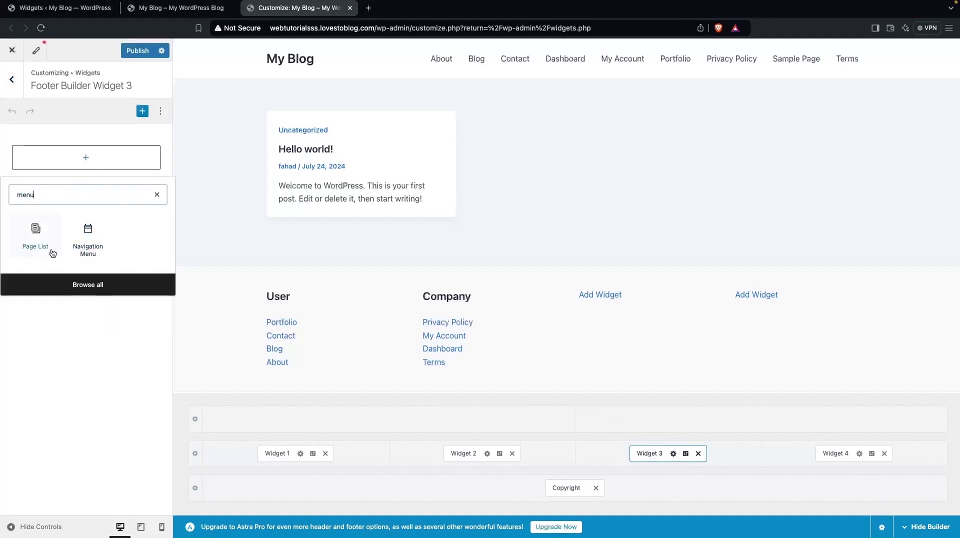
{"action": "left_click", "coordinate": [87, 235]}
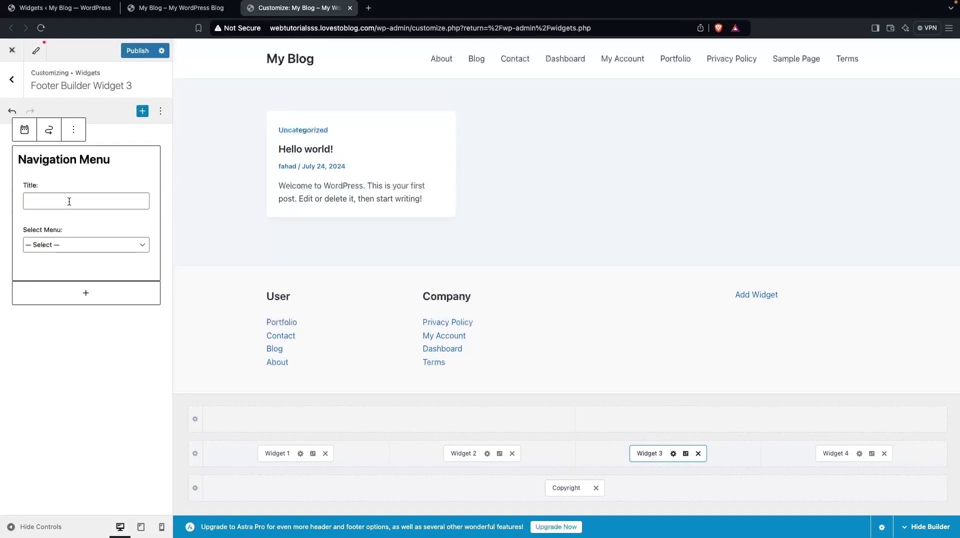
{"action": "type", "text": "Editorial"}
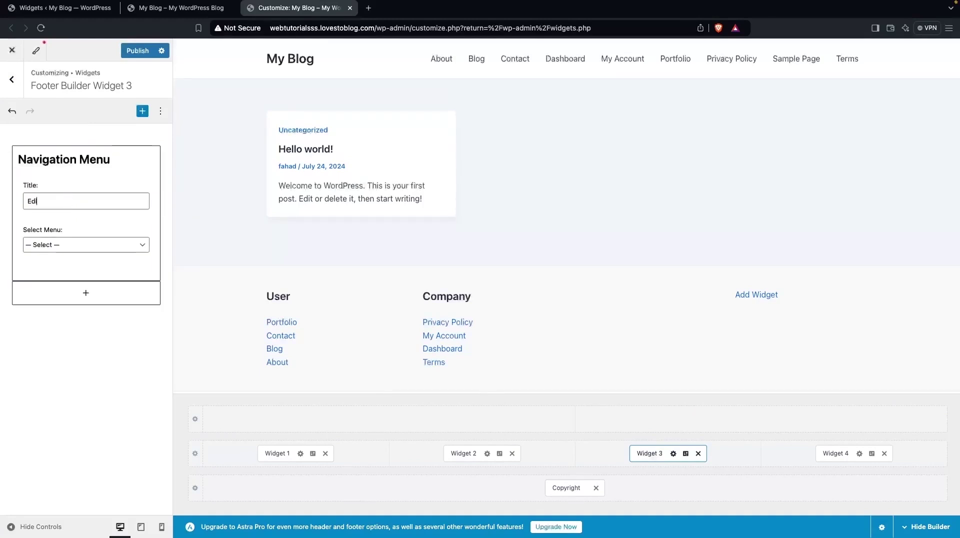
{"action": "left_click", "coordinate": [71, 249]}
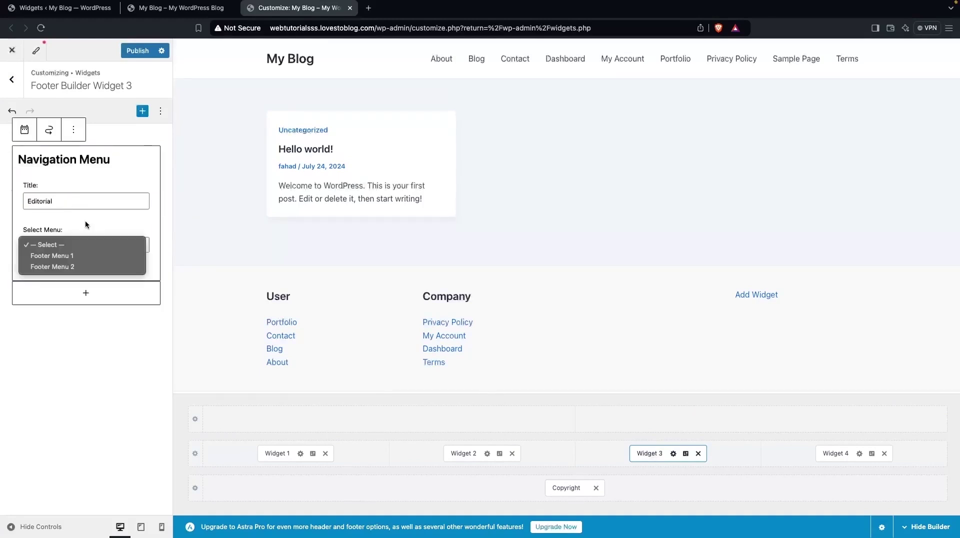
{"action": "left_click", "coordinate": [81, 256]}
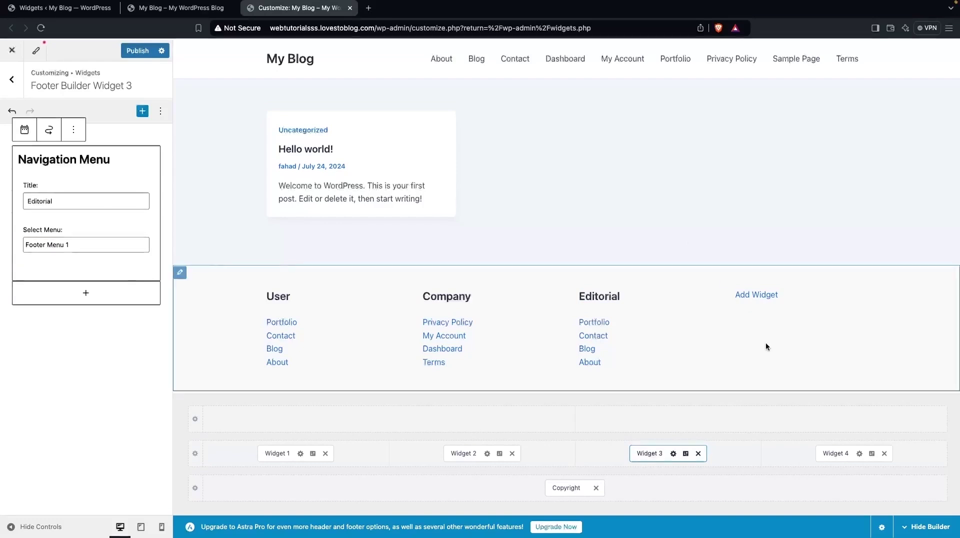
Step: Insert a Navigation Menu block into Footer Widget 4
{"action": "left_click", "coordinate": [836, 455]}
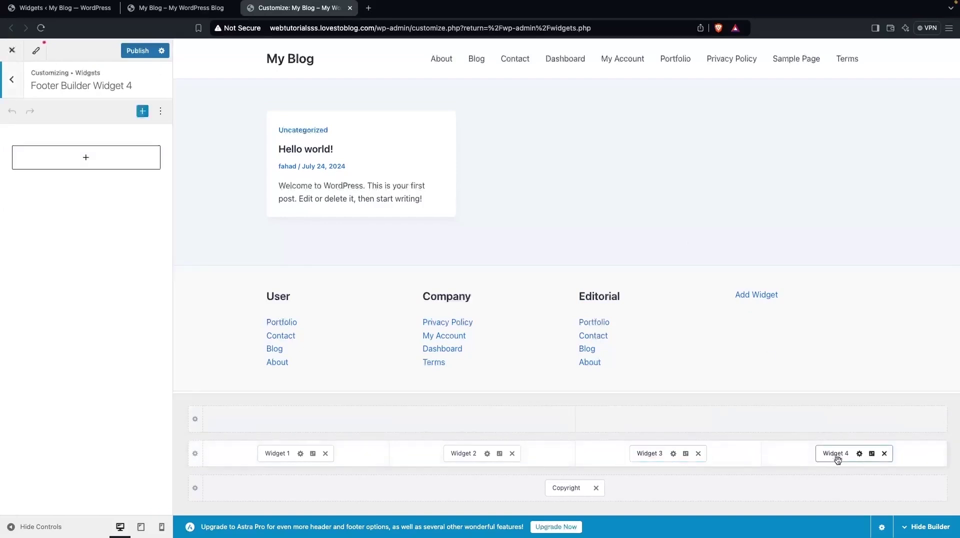
{"action": "left_click", "coordinate": [90, 168]}
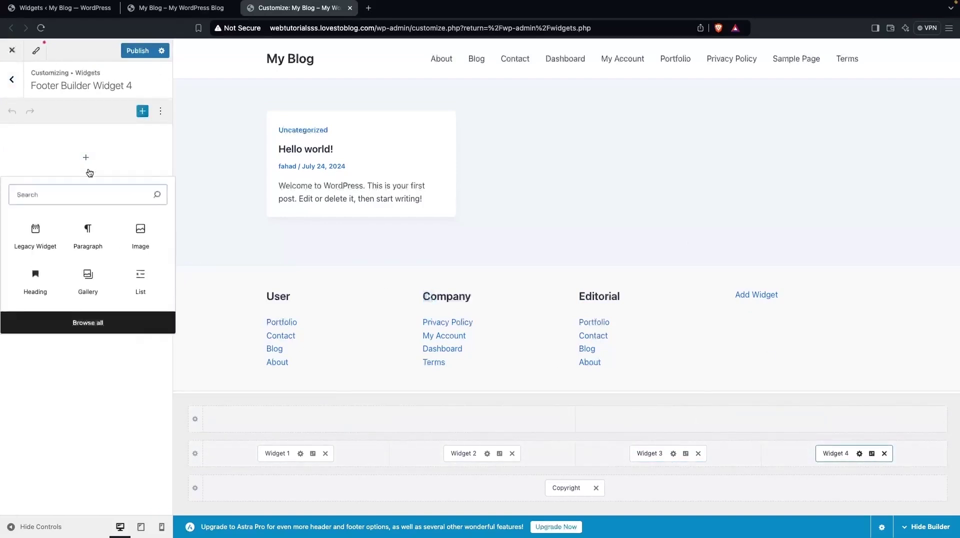
{"action": "type", "text": "Menu"}
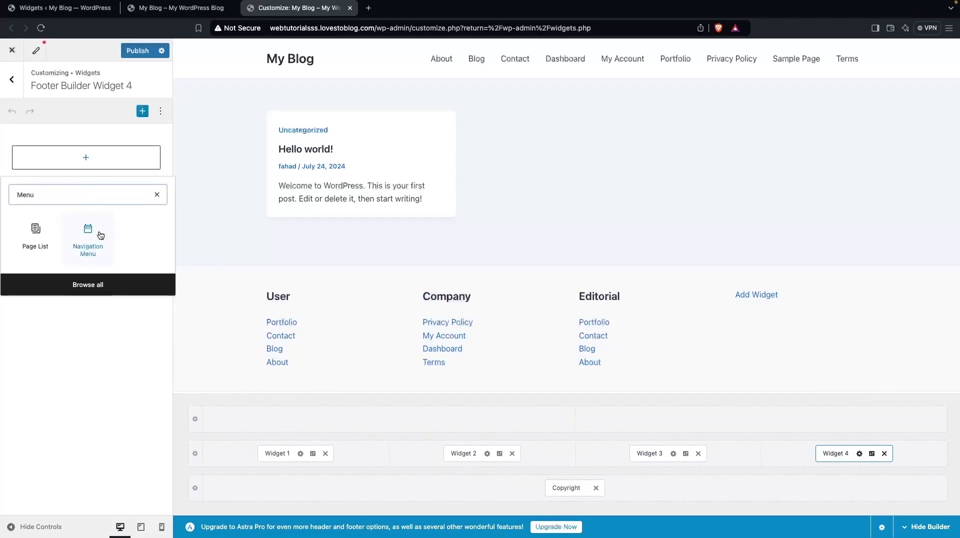
{"action": "left_click", "coordinate": [100, 234]}
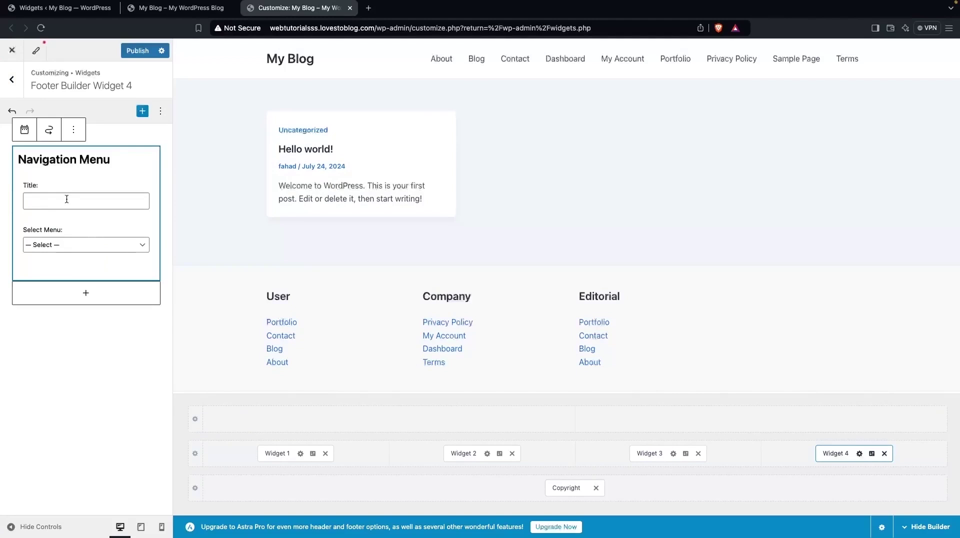
Step: Title the Navigation Menu block 'Services' and set it to Footer Menu 2
{"action": "left_click", "coordinate": [66, 199]}
{"action": "type", "text": "Seer"}
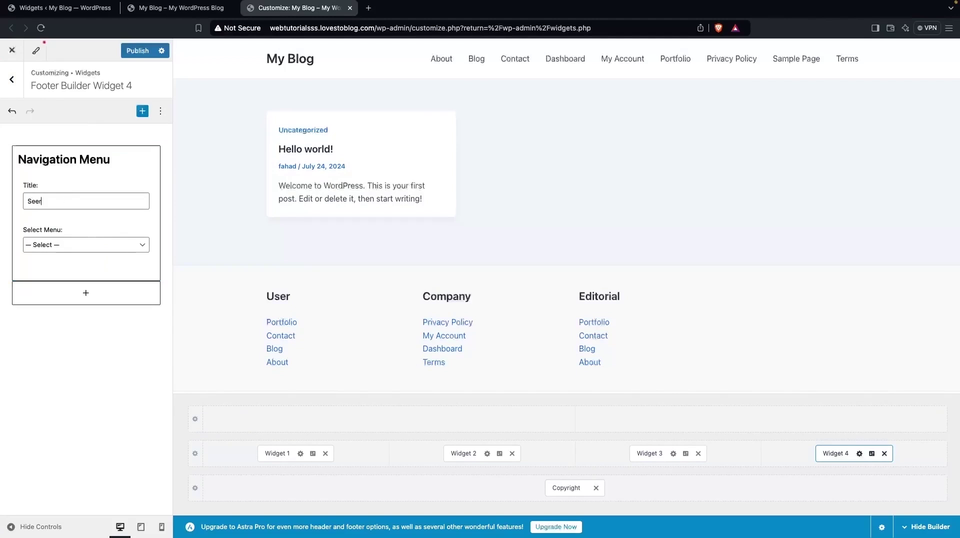
{"action": "type", "text": "vices"}
{"action": "left_click", "coordinate": [94, 250]}
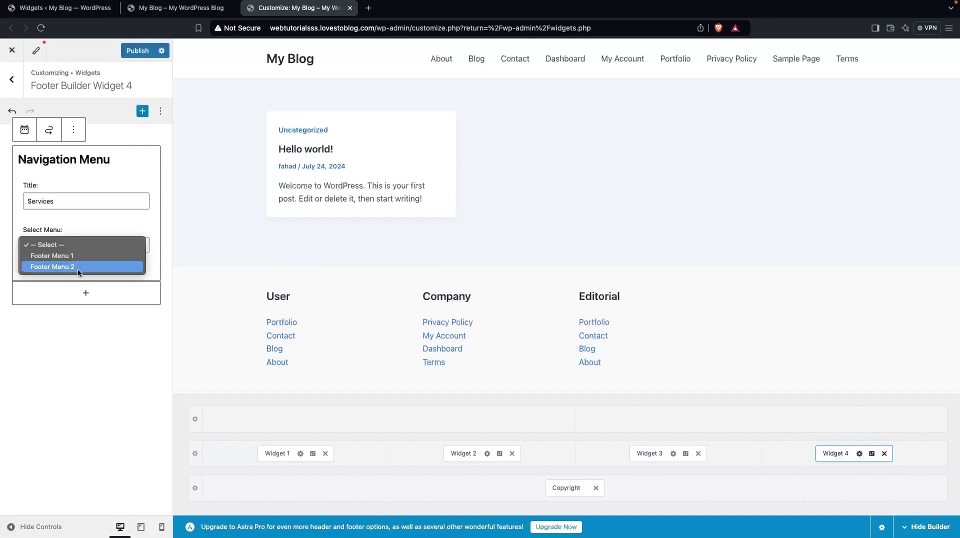
{"action": "left_click", "coordinate": [77, 269]}
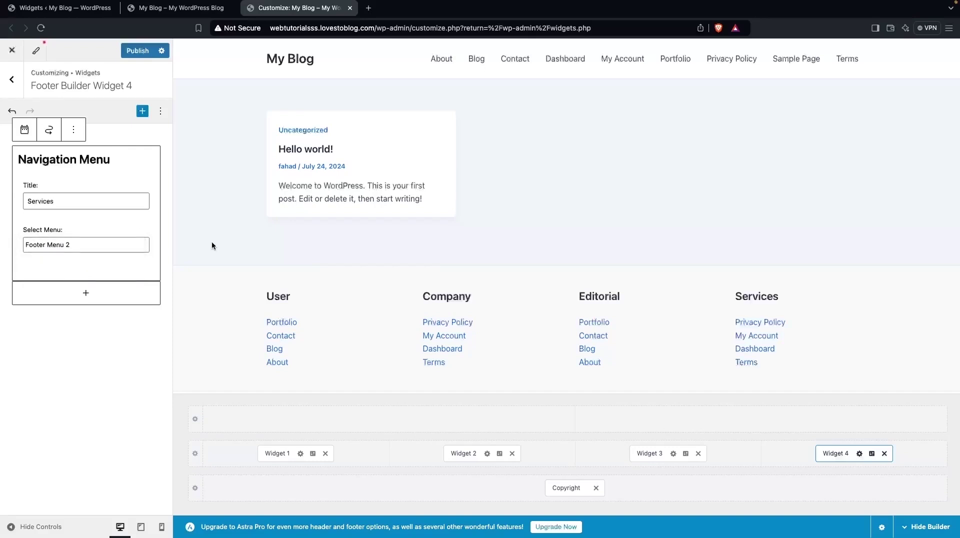